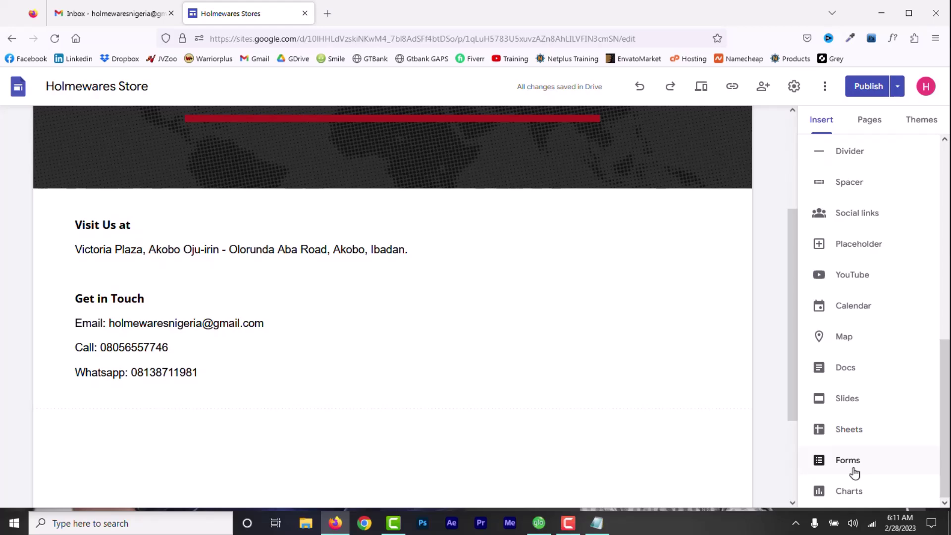
# - Search the web for Google Forms in a new browser tab
pyautogui.click(327, 14)
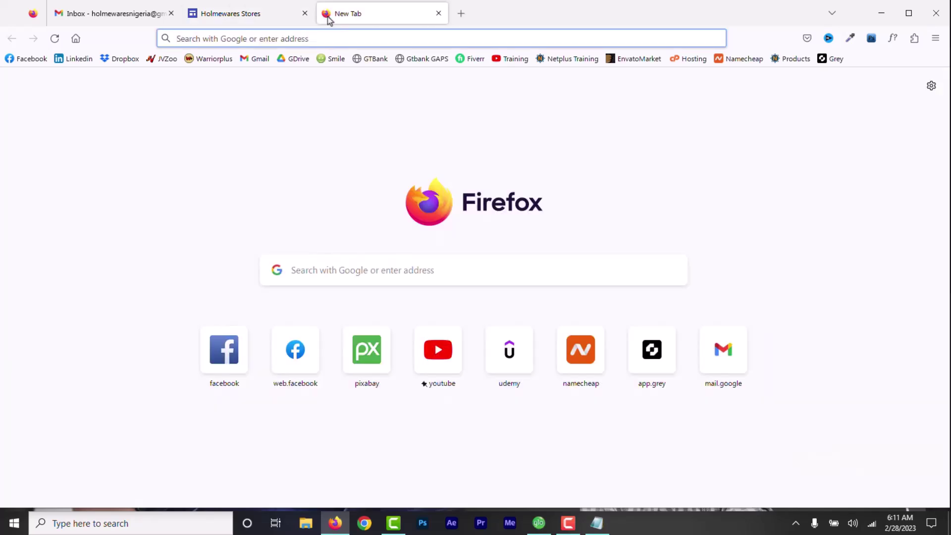
pyautogui.write('google forms')
pyautogui.press('Return')
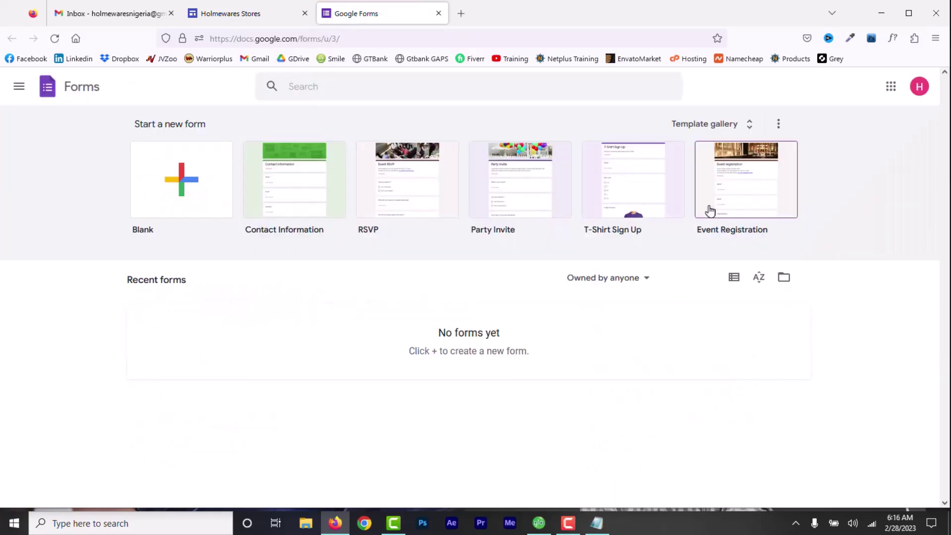
# - Start a form from the Contact Information template and give it the description 'Contact Us'
pyautogui.click(752, 128)
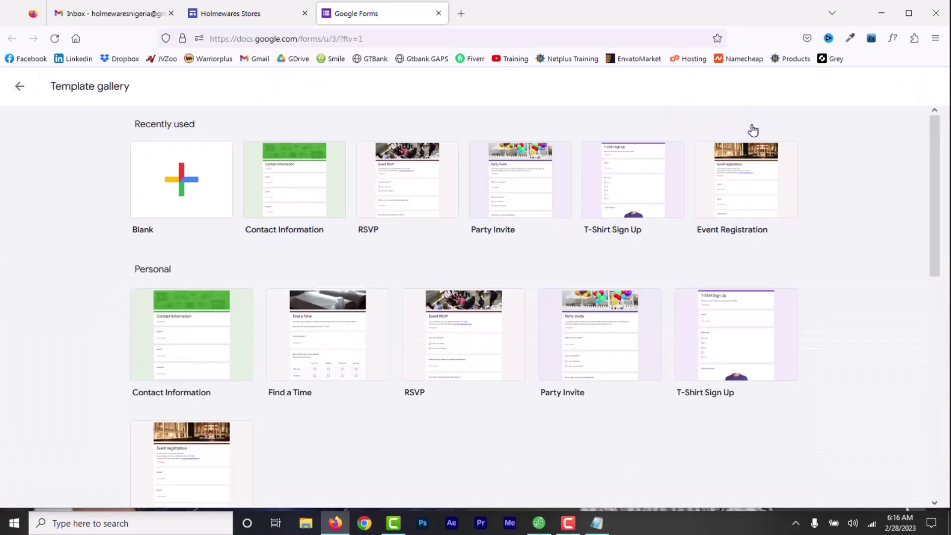
pyautogui.click(296, 233)
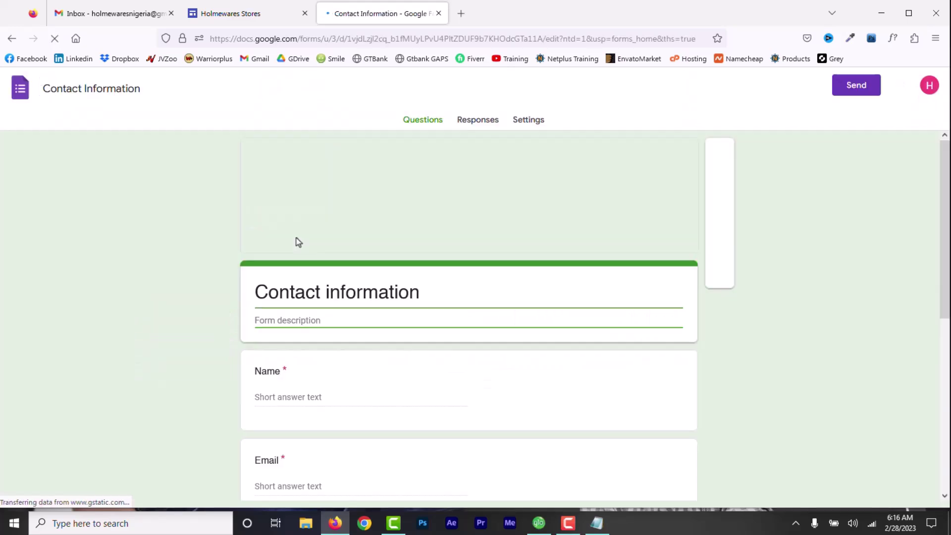
pyautogui.click(318, 322)
pyautogui.write('Contact Us')
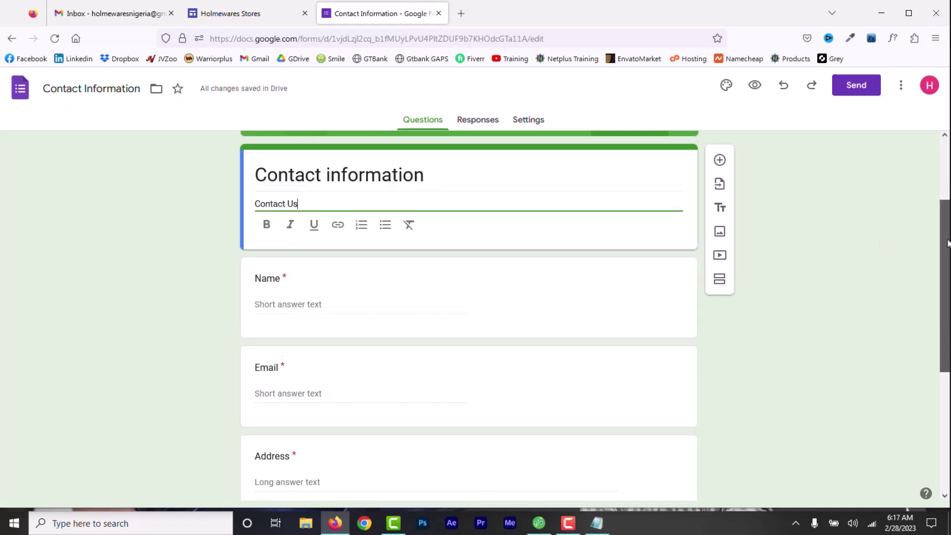
# - Delete the Address question from the contact form
pyautogui.moveTo(948, 243); pyautogui.dragTo(947, 250)
pyautogui.scroll(-3, 570, 355)
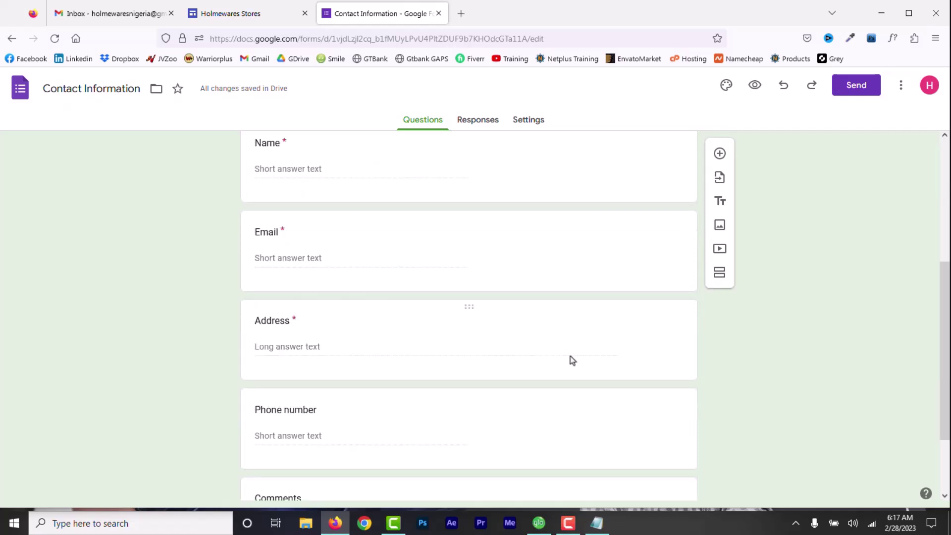
pyautogui.click(469, 308)
pyautogui.click(557, 423)
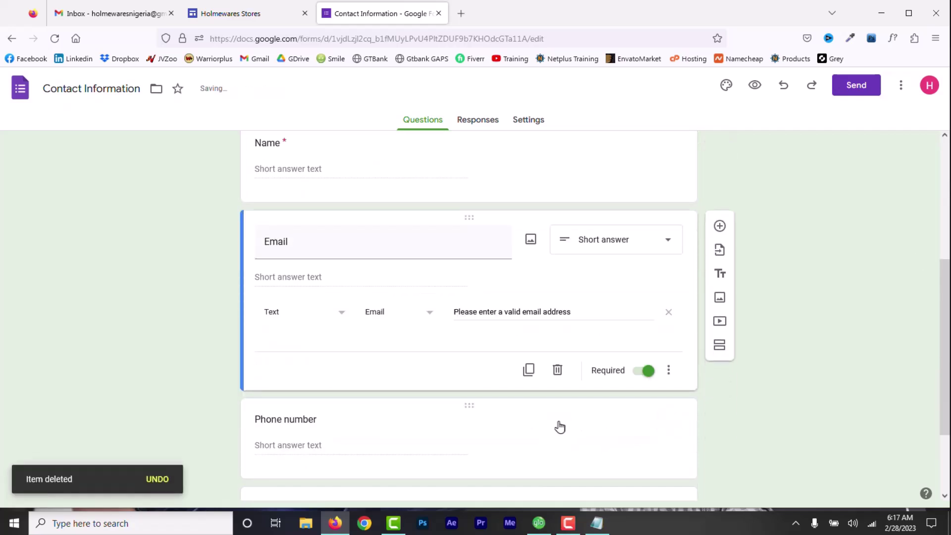
# - Make the Phone number and Comments questions required
pyautogui.scroll(-3, 261, 336)
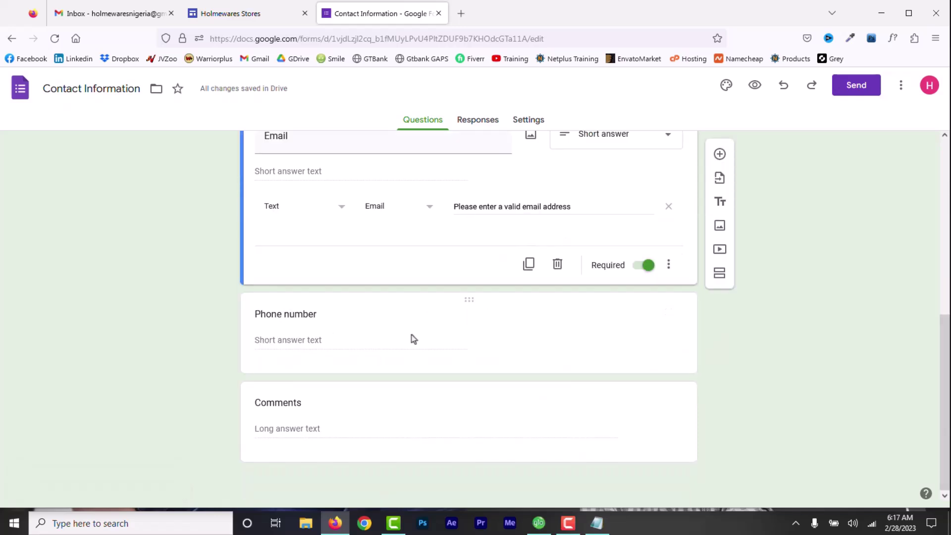
pyautogui.click(468, 301)
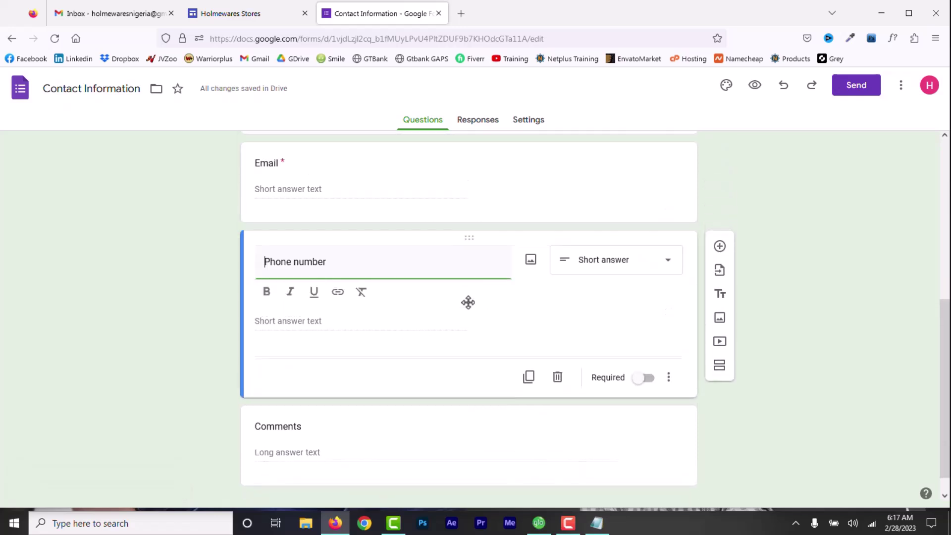
pyautogui.click(647, 379)
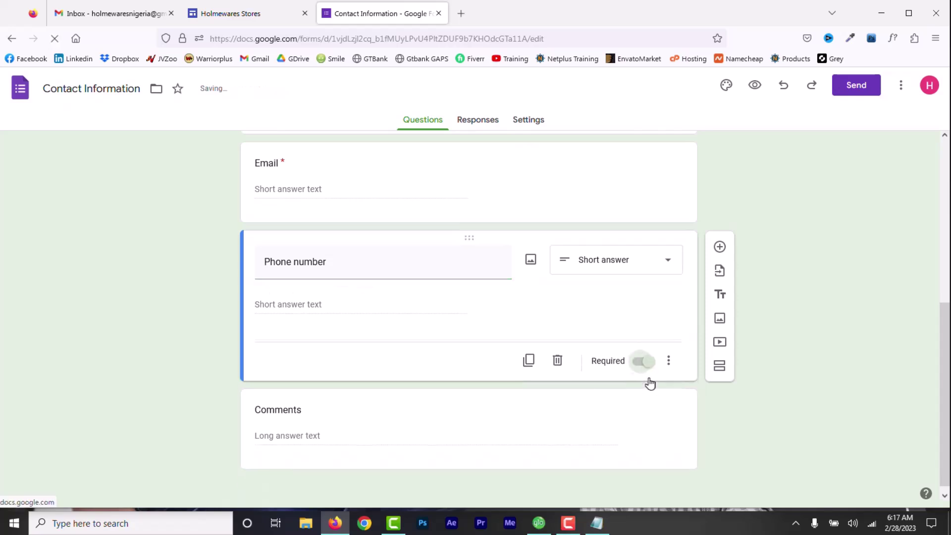
pyautogui.click(470, 395)
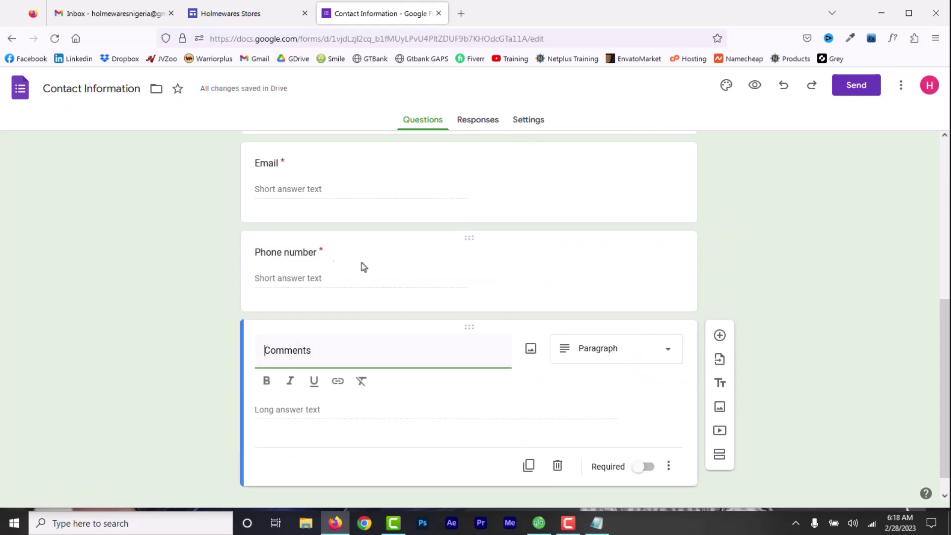
pyautogui.click(648, 467)
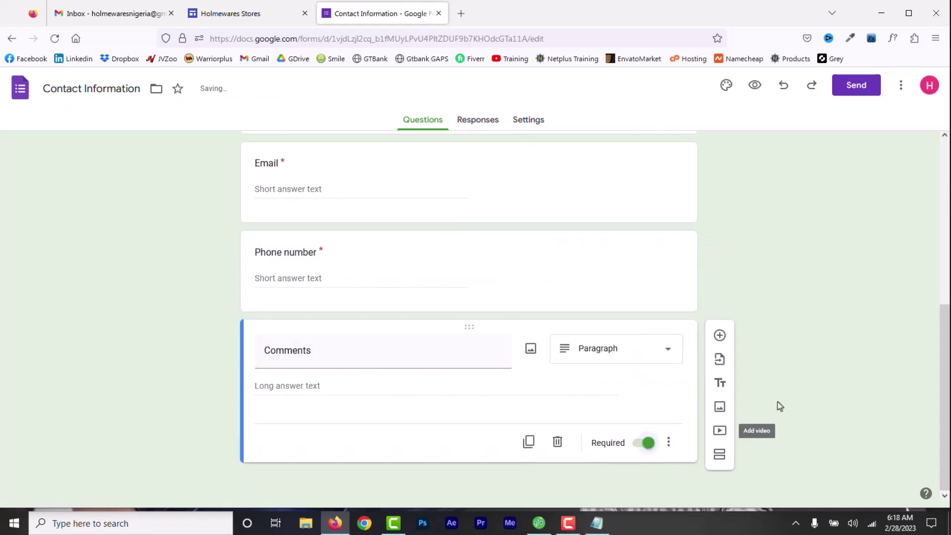
# - Check the form's Responses tab, then view its Settings
pyautogui.scroll(3, 822, 396)
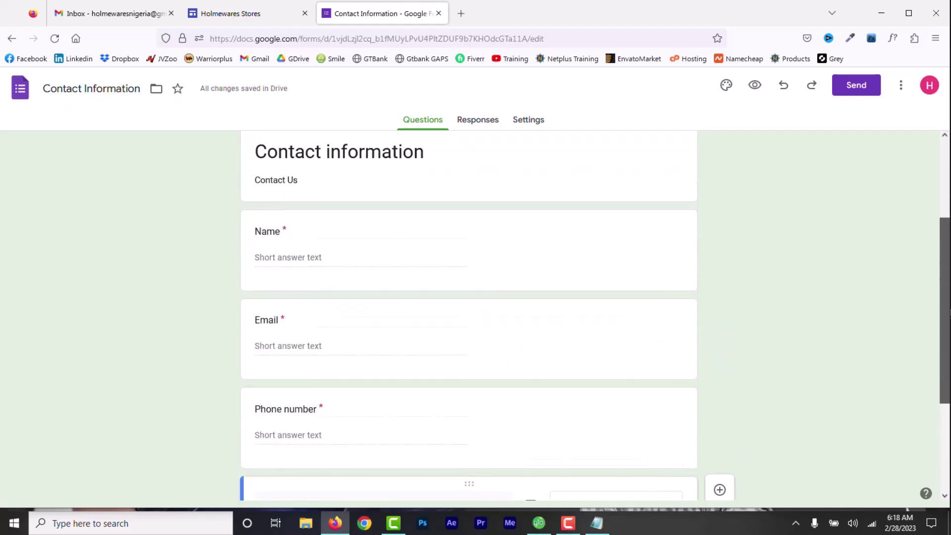
pyautogui.scroll(-3, 522, 198)
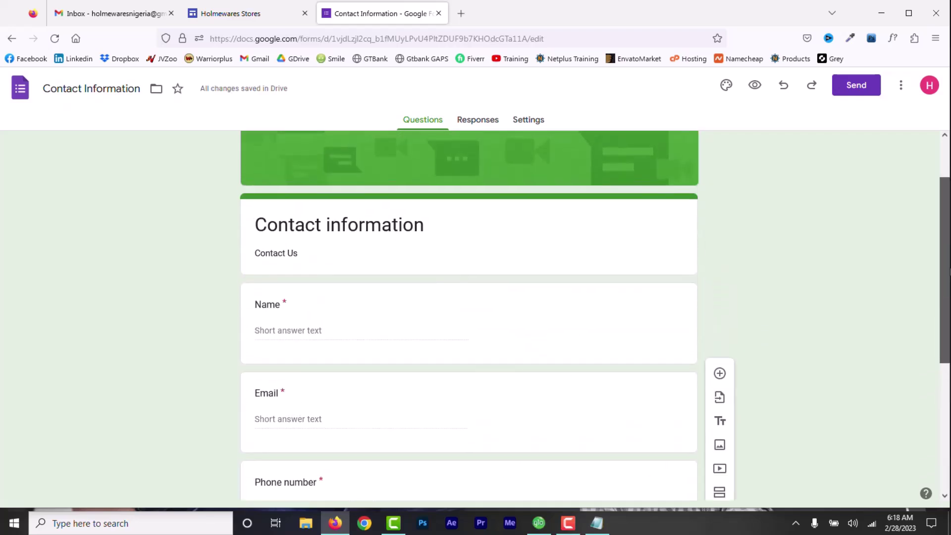
pyautogui.click(478, 124)
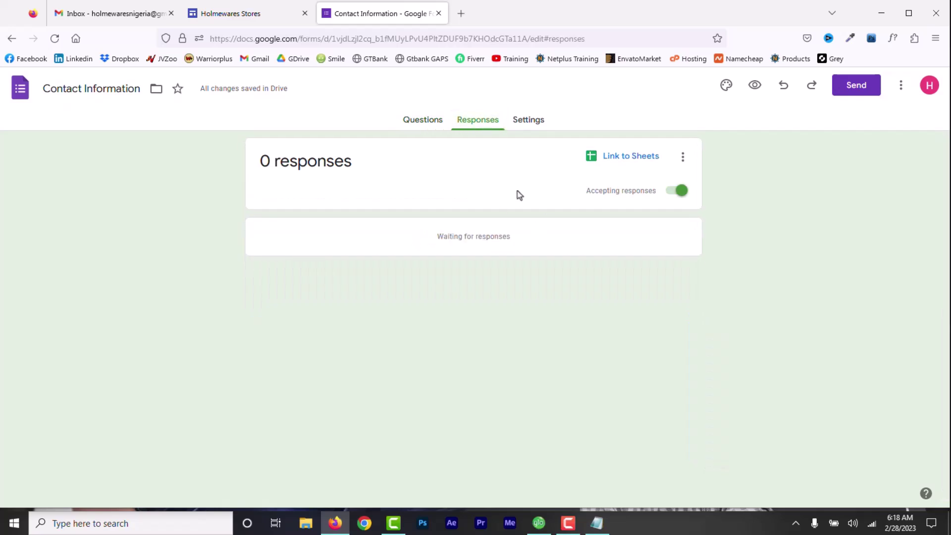
pyautogui.click(532, 123)
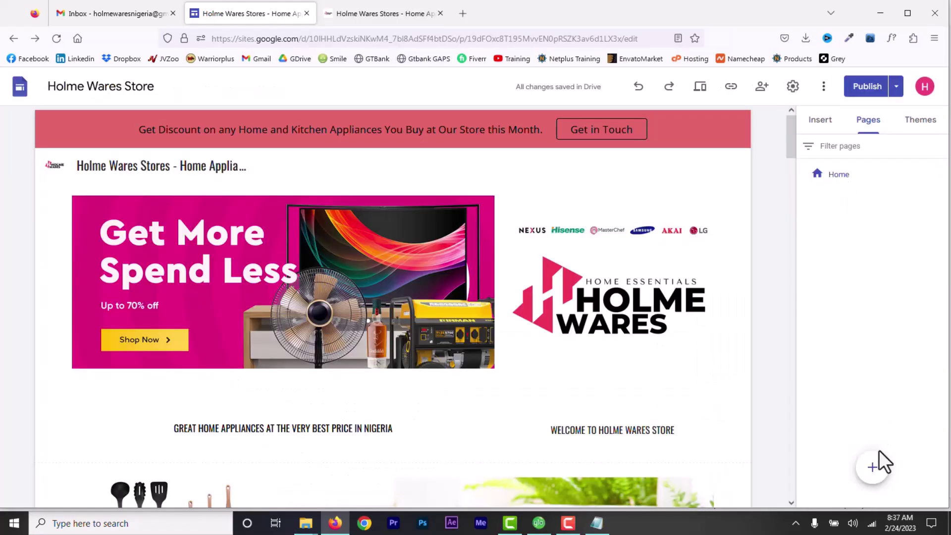
# - Add a new site page named 'Contact Us'
pyautogui.moveTo(873, 475)
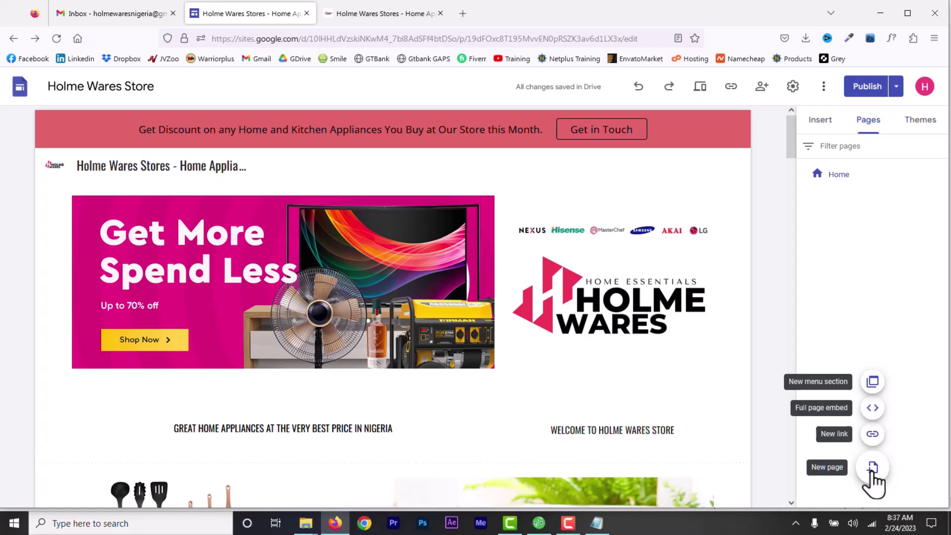
pyautogui.click(873, 468)
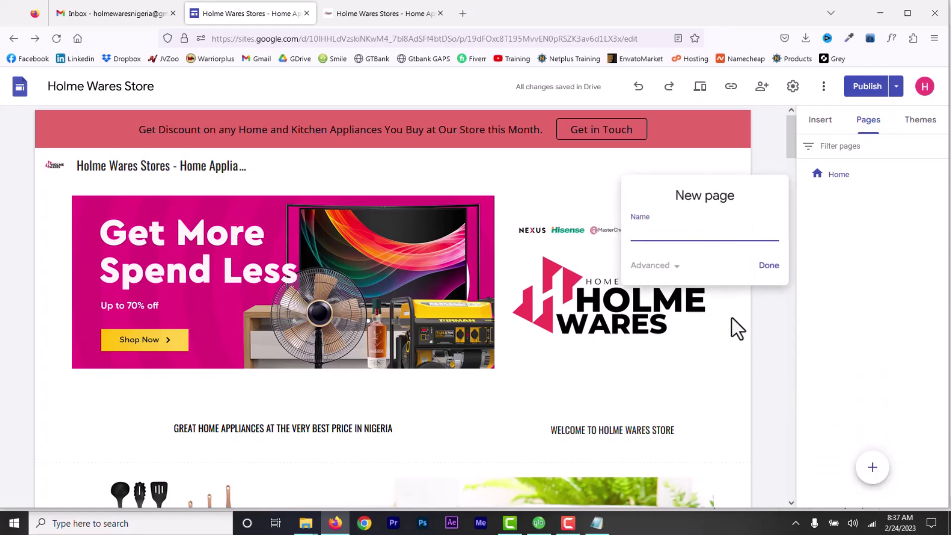
pyautogui.write('Contact Us')
pyautogui.click(769, 267)
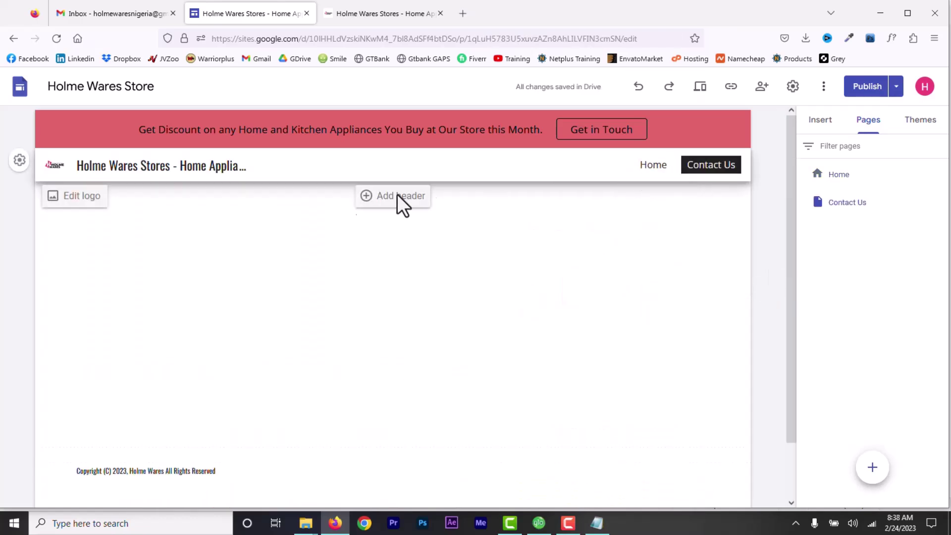
# - Give the page a header banner and a text box of pasted store contact details, then publish
pyautogui.click(366, 196)
pyautogui.click(821, 120)
pyautogui.click(835, 174)
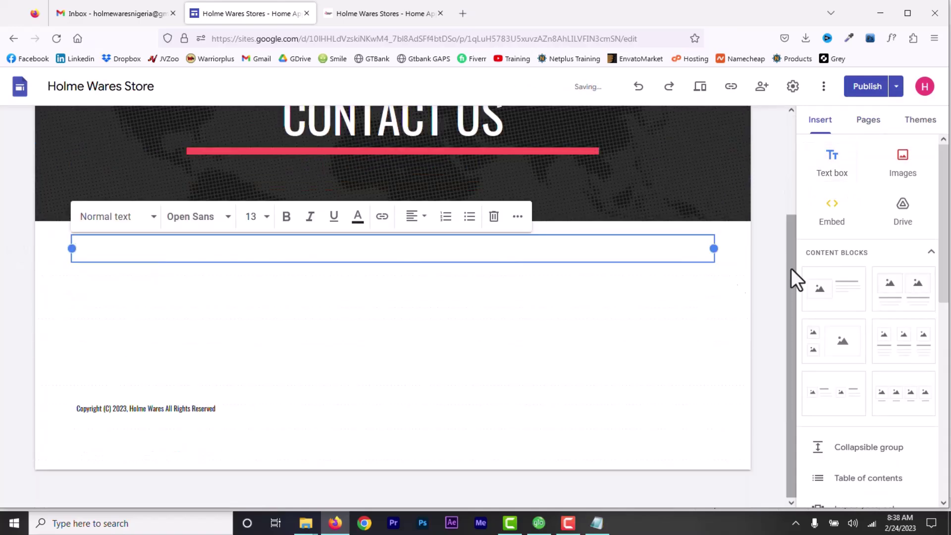
pyautogui.hotkey('ctrl', 'v')
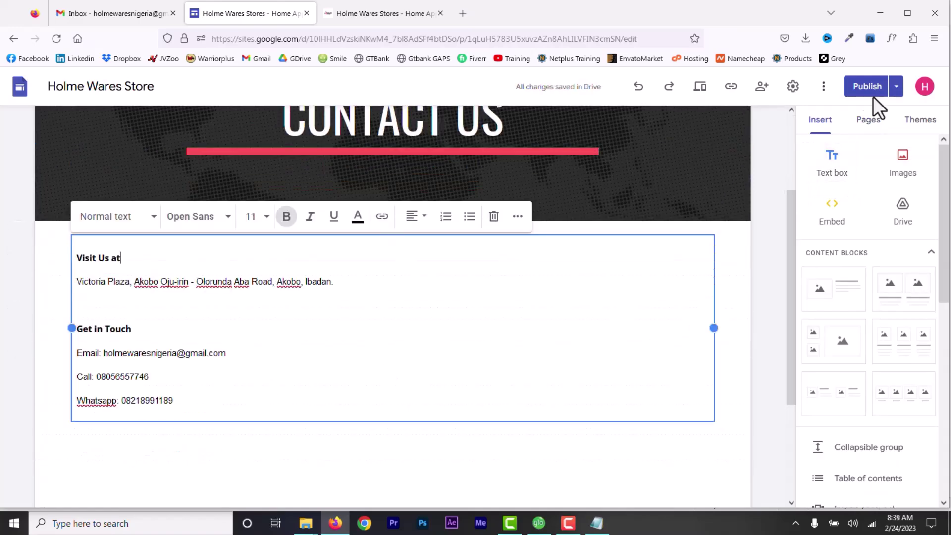
pyautogui.click(866, 92)
pyautogui.click(909, 94)
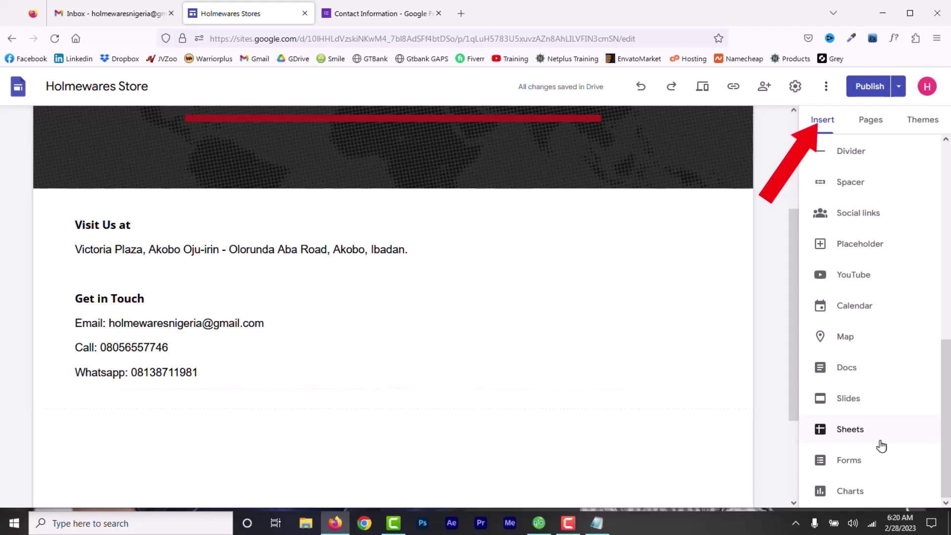
# - Embed the Contact Information form below the details and stretch it to full page width
pyautogui.click(859, 465)
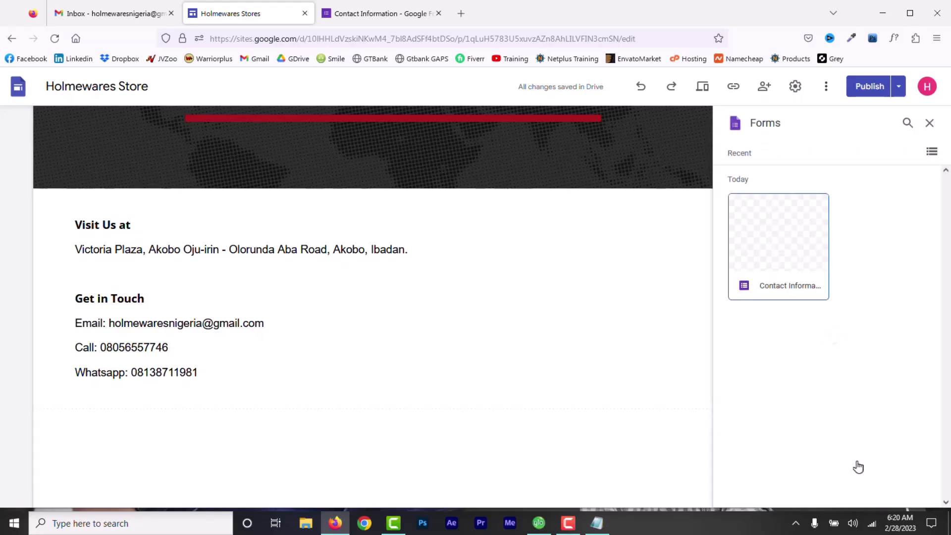
pyautogui.click(778, 256)
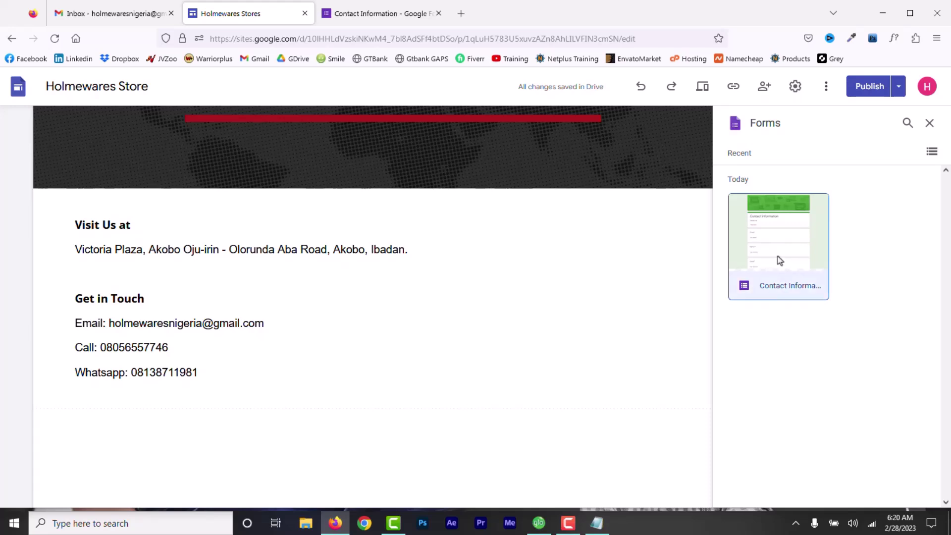
pyautogui.click(910, 494)
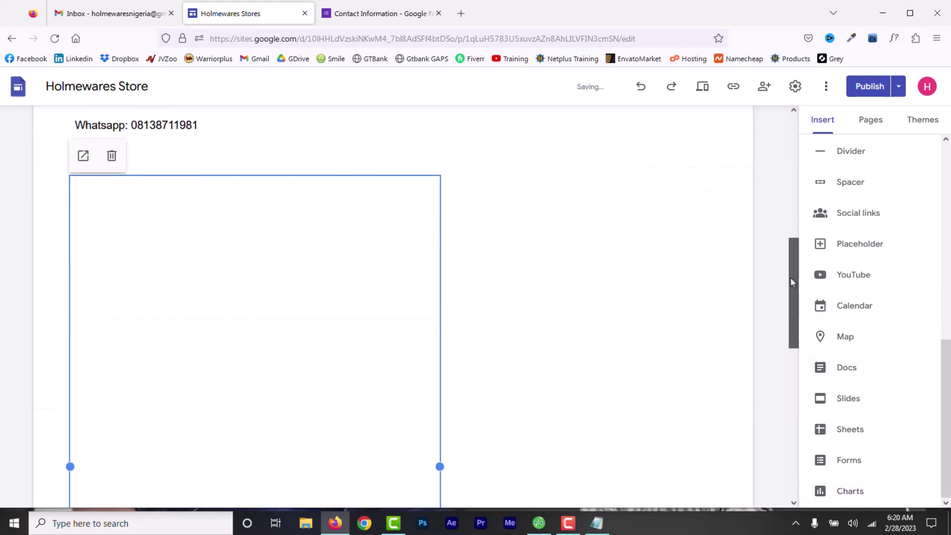
pyautogui.moveTo(790, 278); pyautogui.dragTo(802, 361)
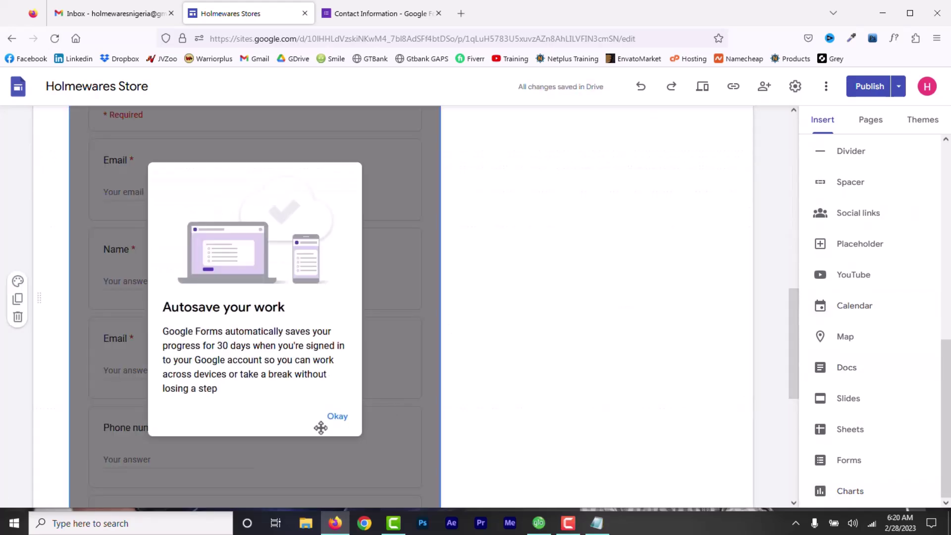
pyautogui.click(337, 420)
pyautogui.moveTo(440, 299); pyautogui.dragTo(751, 287)
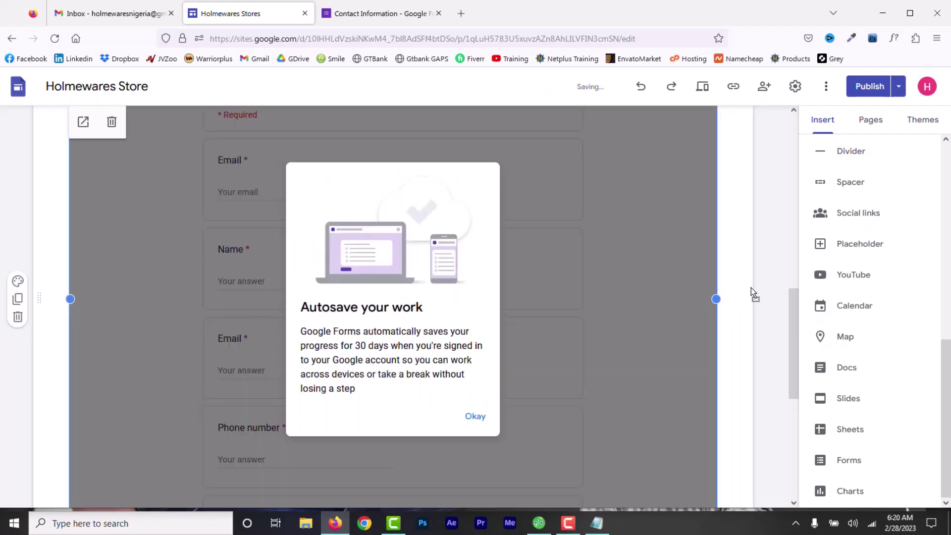
pyautogui.moveTo(795, 363); pyautogui.dragTo(800, 306)
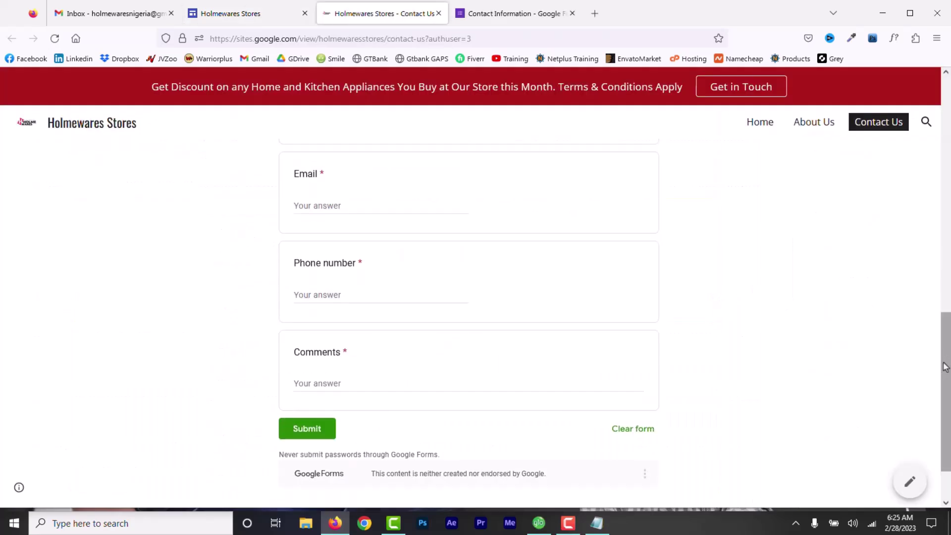
# - Review the form's single submission by question, then as an individual response
pyautogui.moveTo(946, 366); pyautogui.dragTo(949, 302)
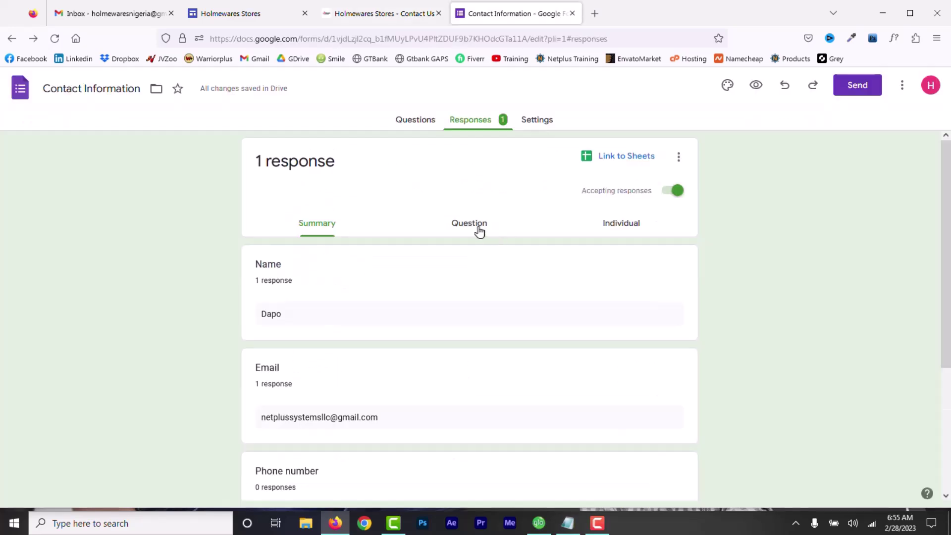
pyautogui.click(477, 228)
pyautogui.click(627, 240)
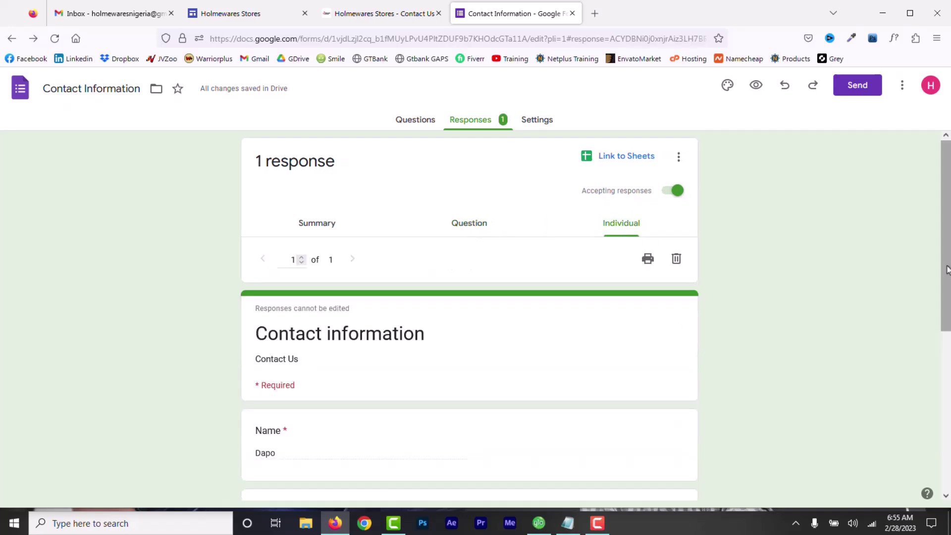
pyautogui.moveTo(948, 270); pyautogui.dragTo(949, 260)
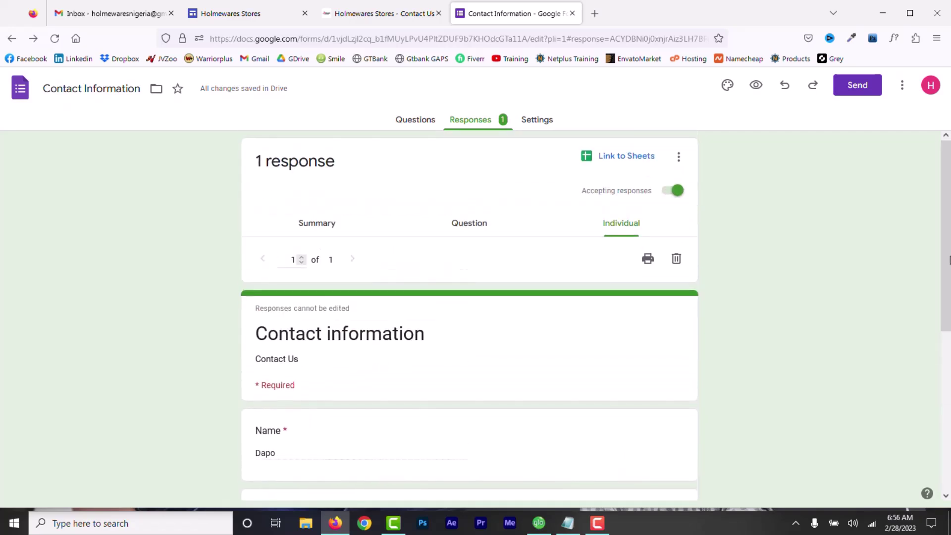
# - Return to the form's questions and open the Add-ons marketplace from the ⋮ menu
pyautogui.click(415, 123)
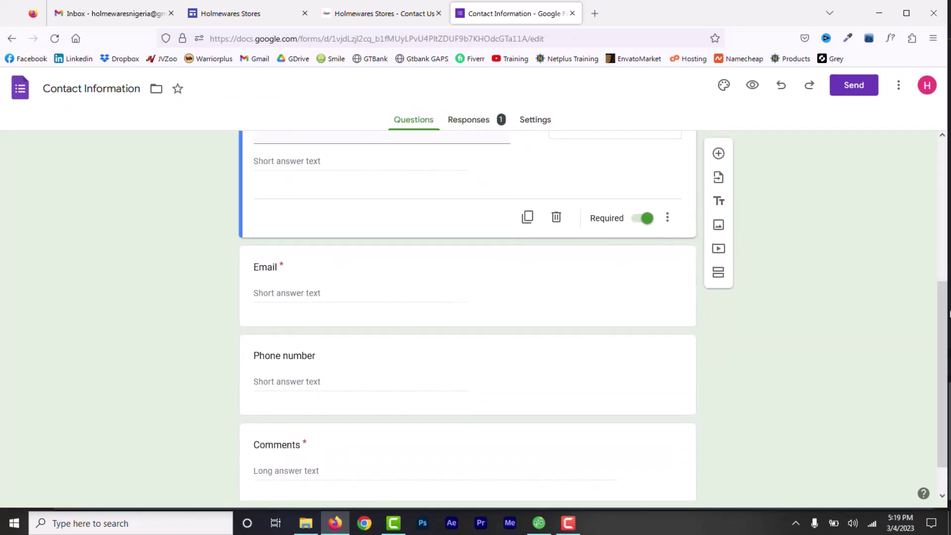
pyautogui.moveTo(943, 331); pyautogui.dragTo(943, 246)
pyautogui.click(899, 89)
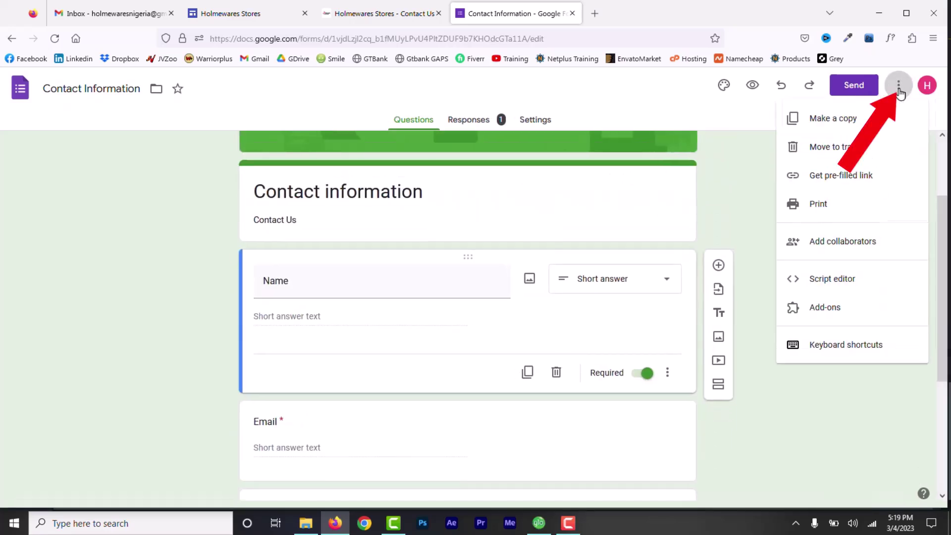
pyautogui.click(826, 308)
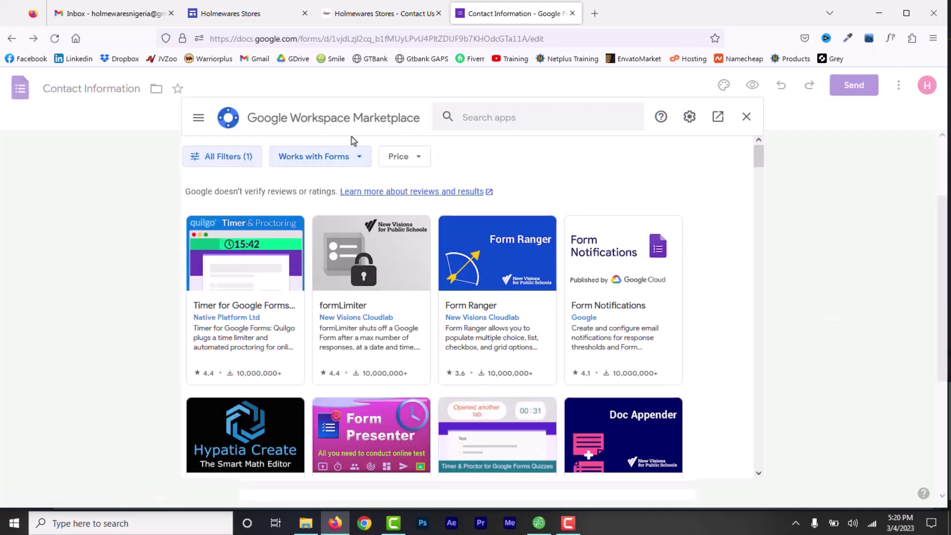
# - Find 'Email Notifications for Google Forms' by searching 'email' and begin installing it
pyautogui.click(483, 118)
pyautogui.write('email')
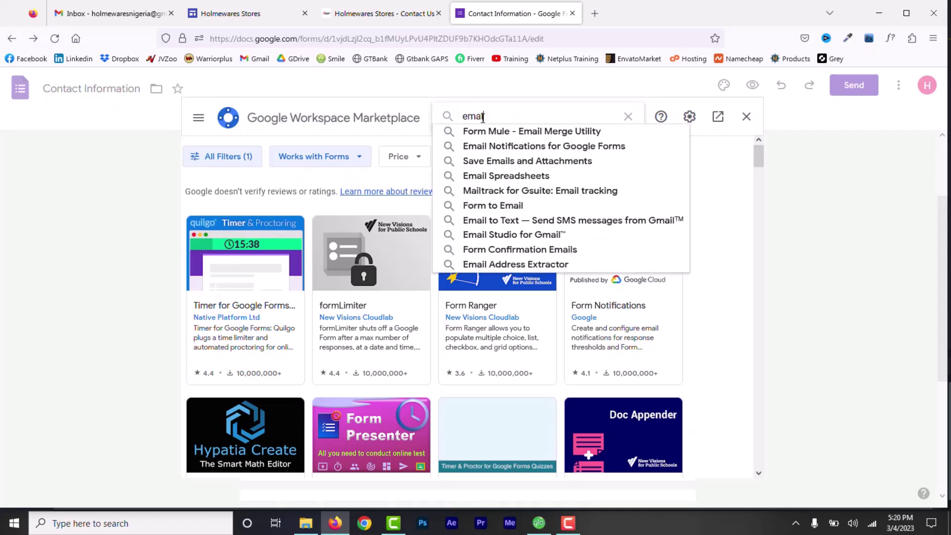
pyautogui.click(525, 148)
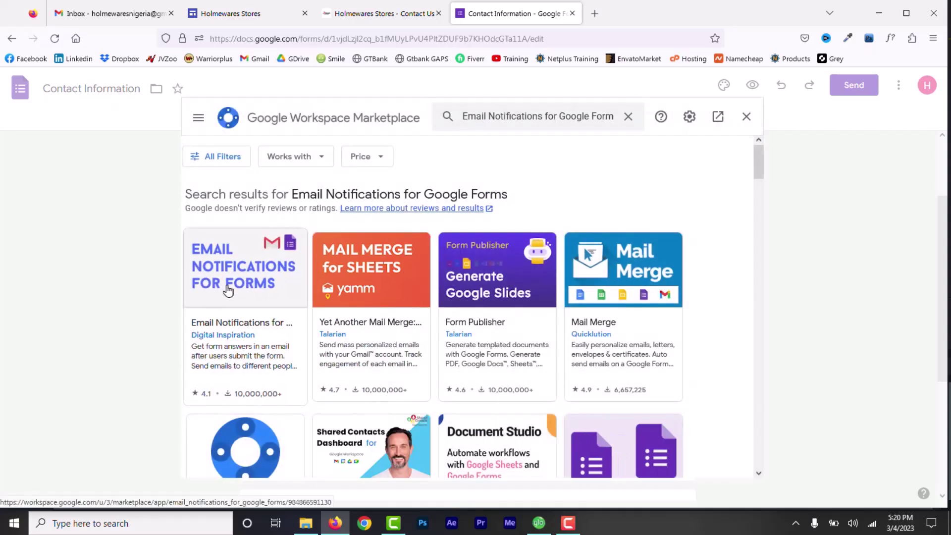
pyautogui.click(233, 281)
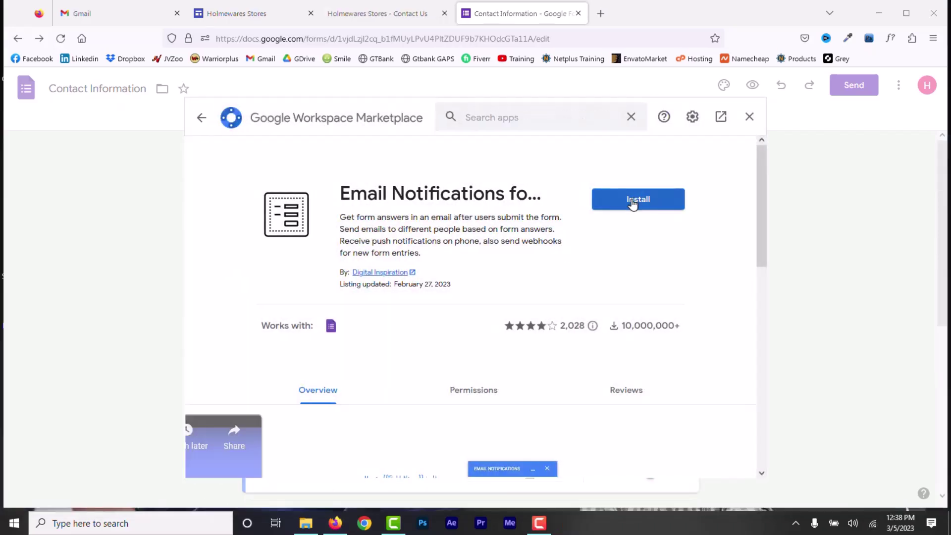
pyautogui.click(631, 205)
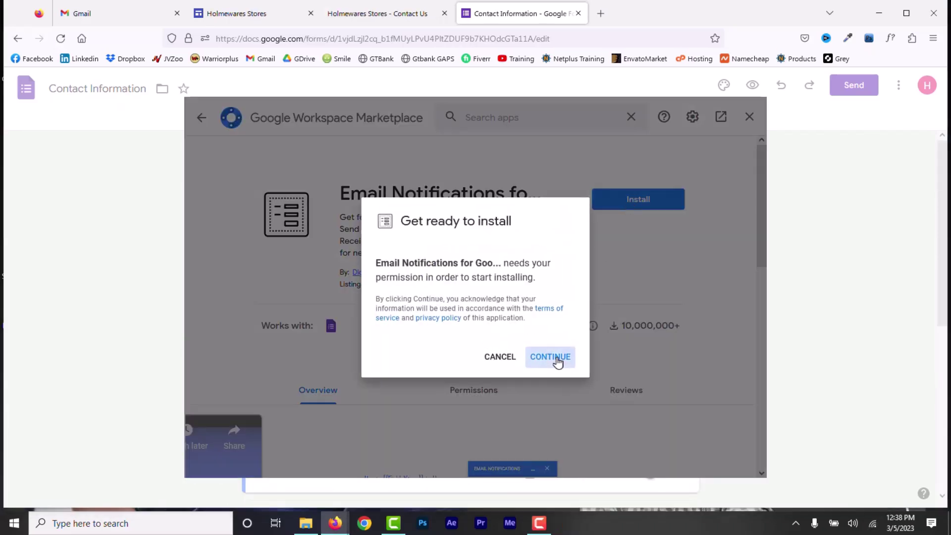
# - Authorize the add-on with the form owner's Google account, finish installing, and close the Marketplace
pyautogui.click(557, 362)
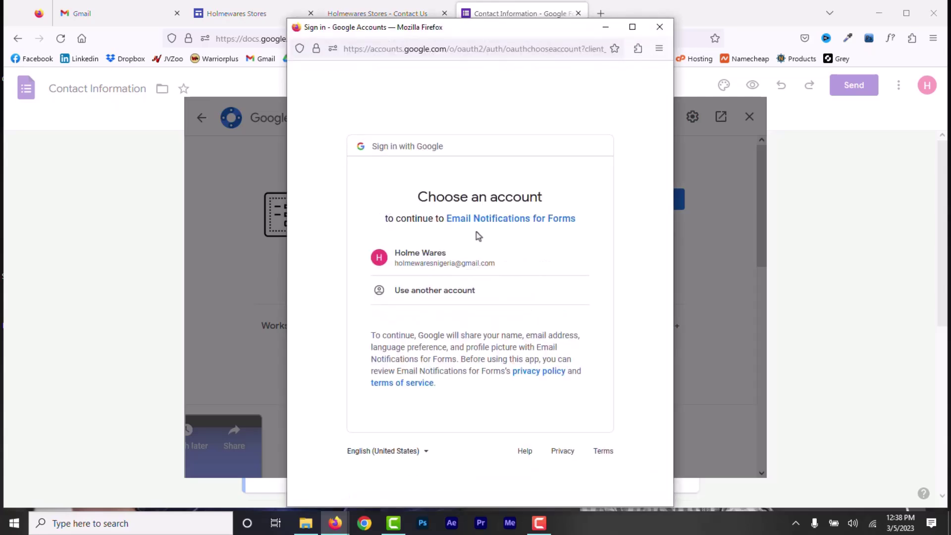
pyautogui.click(458, 268)
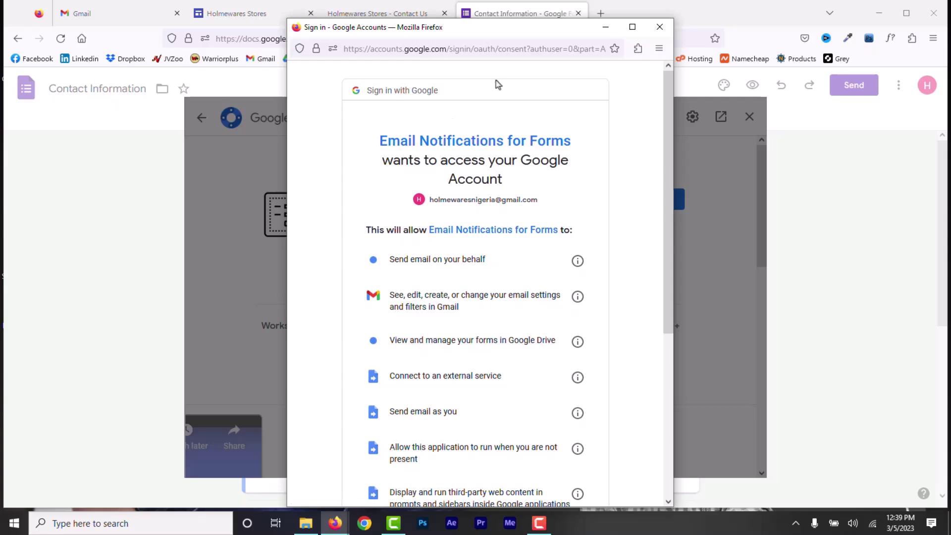
pyautogui.scroll(-5, 649, 139)
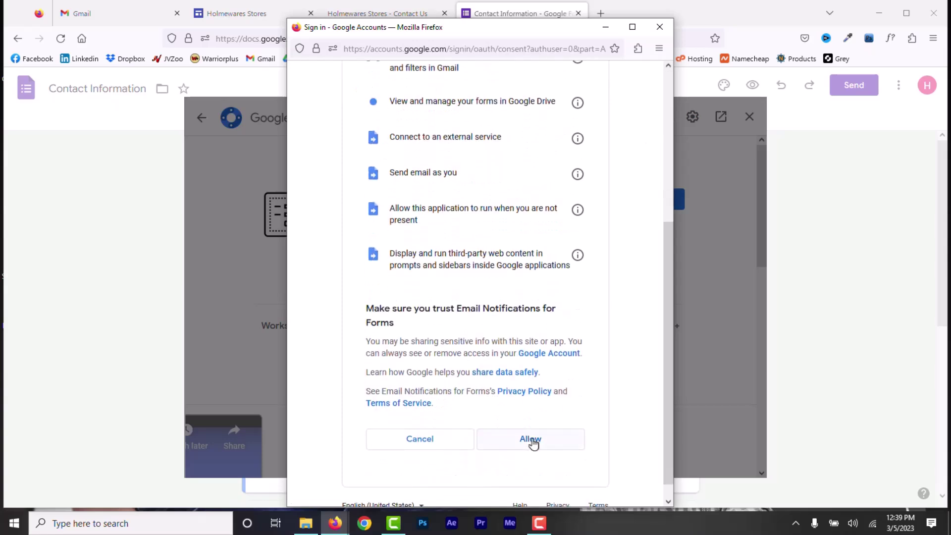
pyautogui.click(533, 441)
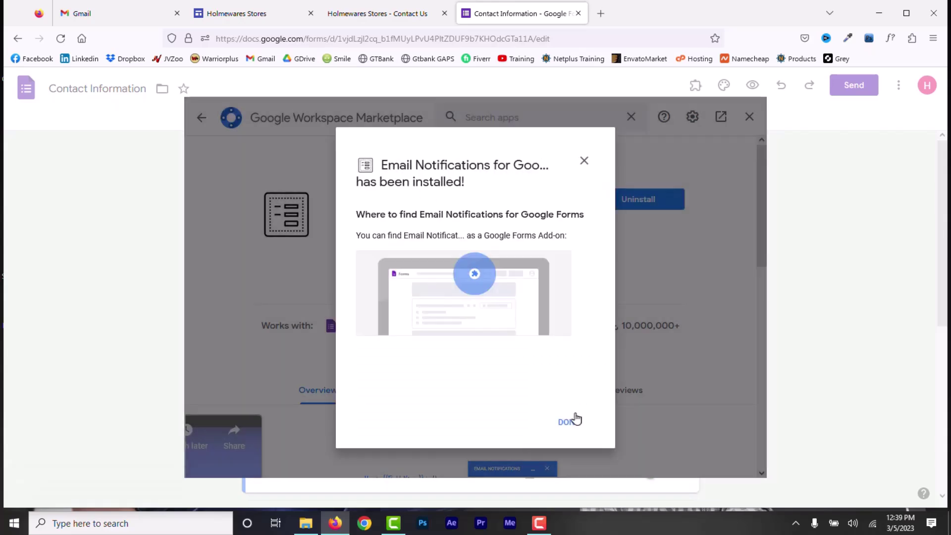
pyautogui.click(574, 421)
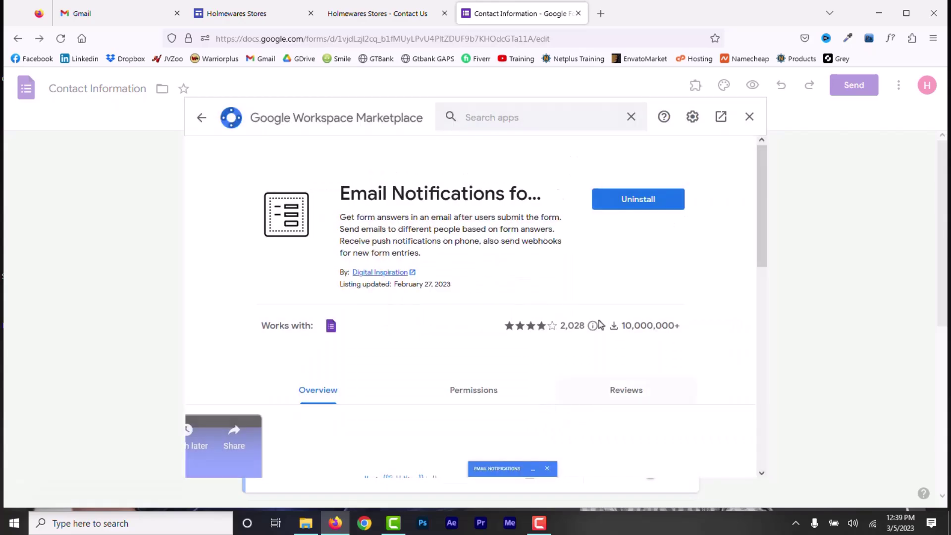
pyautogui.click(749, 117)
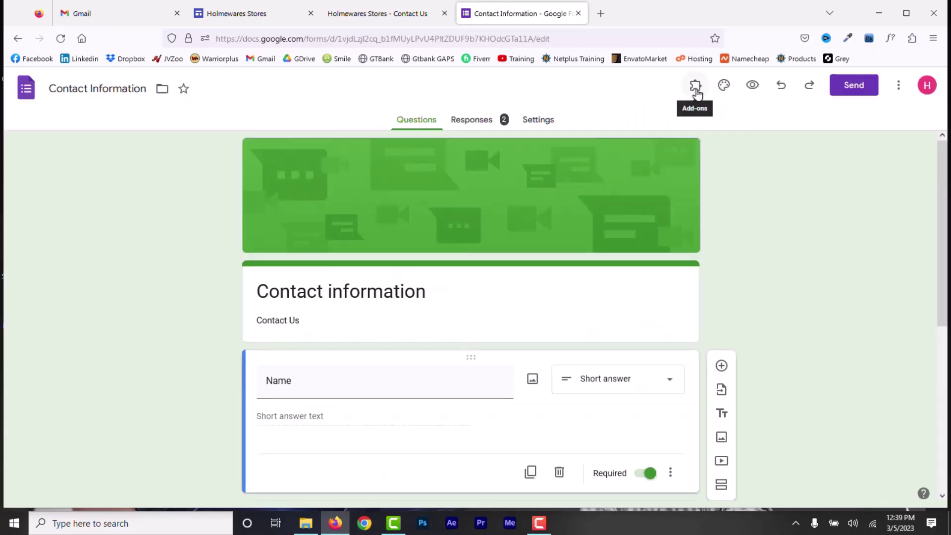
# - Start a new rule via Add-ons > Email Notifications > Create Email Notification and name it
pyautogui.click(474, 121)
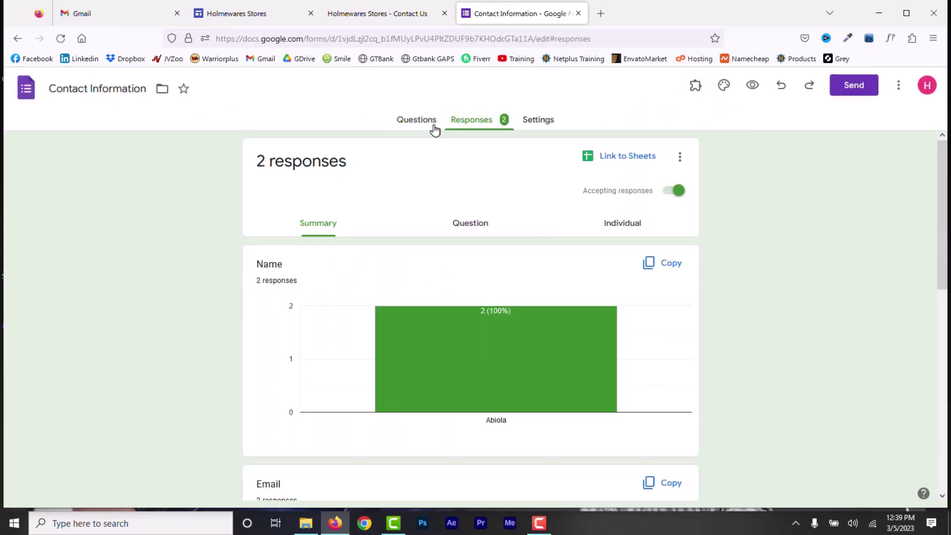
pyautogui.click(694, 88)
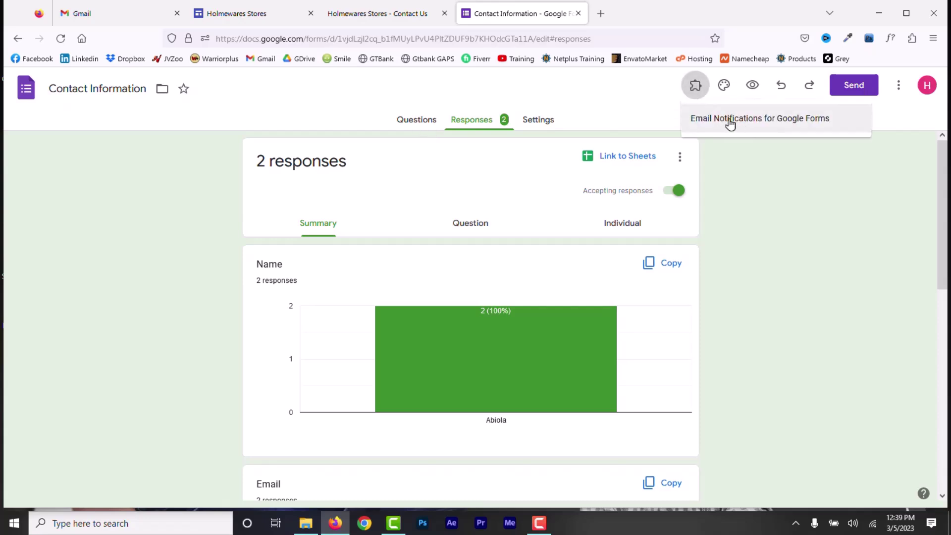
pyautogui.click(730, 124)
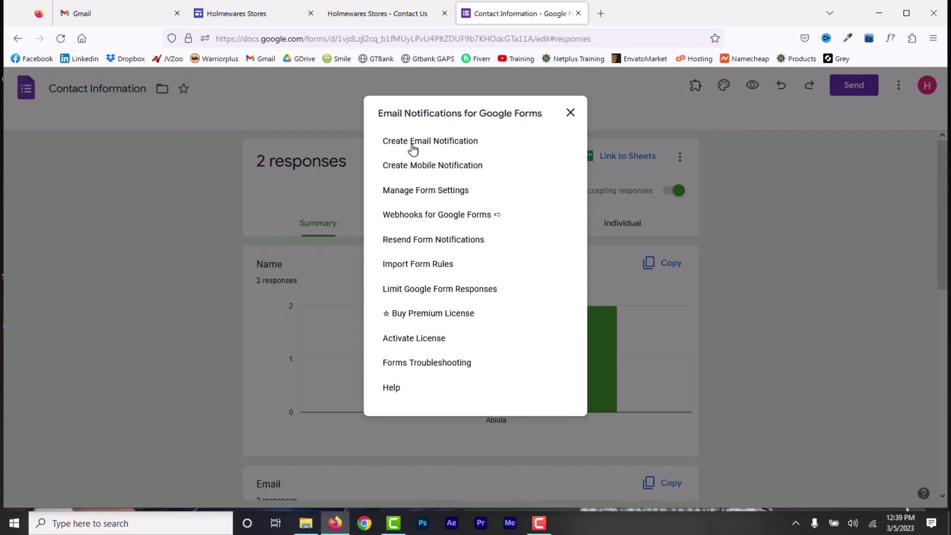
pyautogui.click(414, 145)
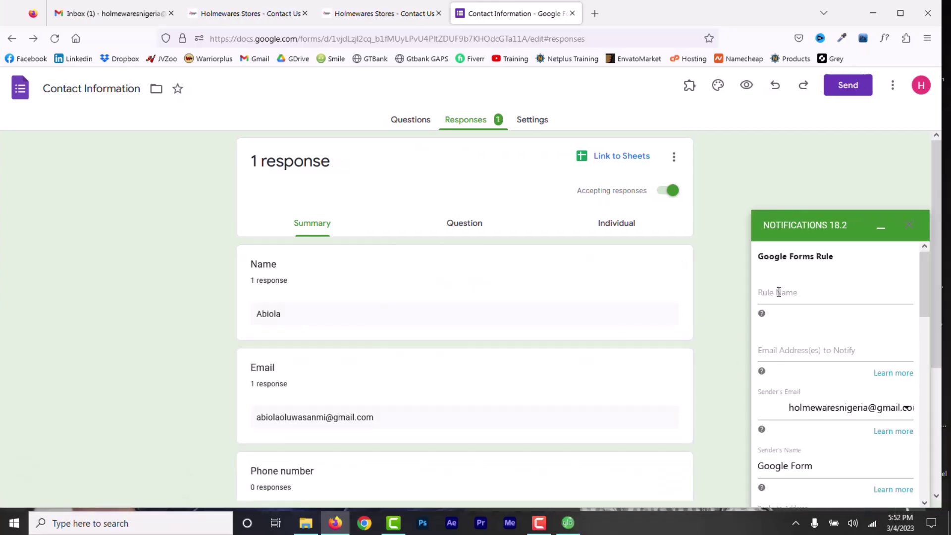
pyautogui.click(779, 292)
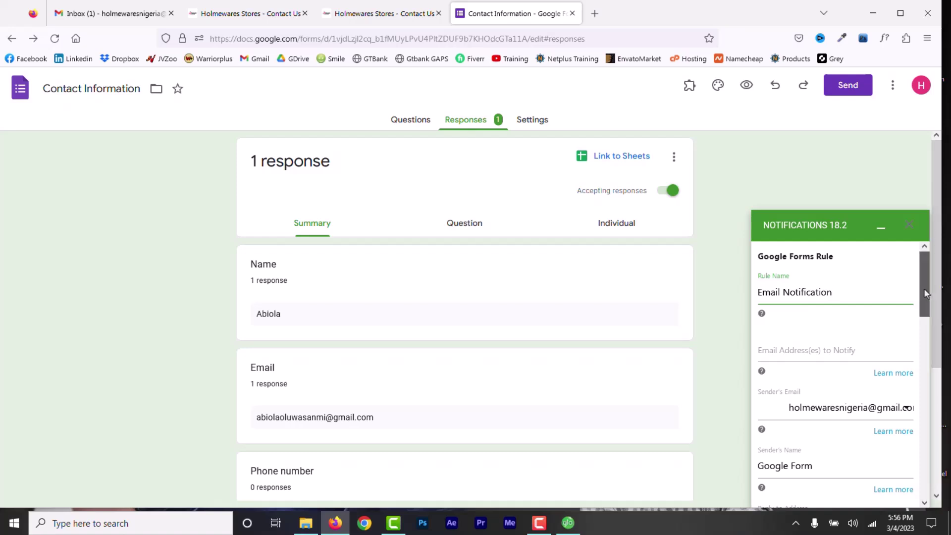
# - Set the notification's sender name to 'HolmeWares Stores'
pyautogui.scroll(-3, 887, 300)
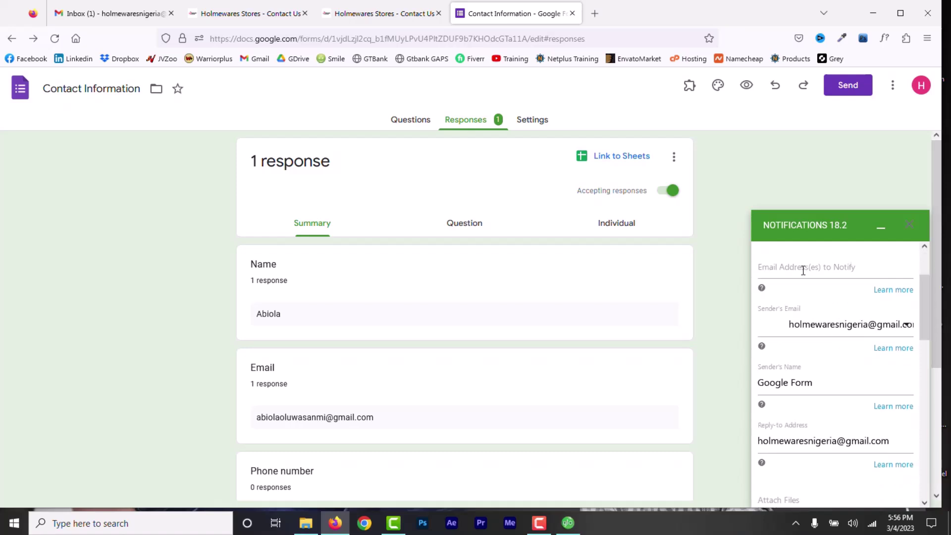
pyautogui.scroll(-3, 823, 296)
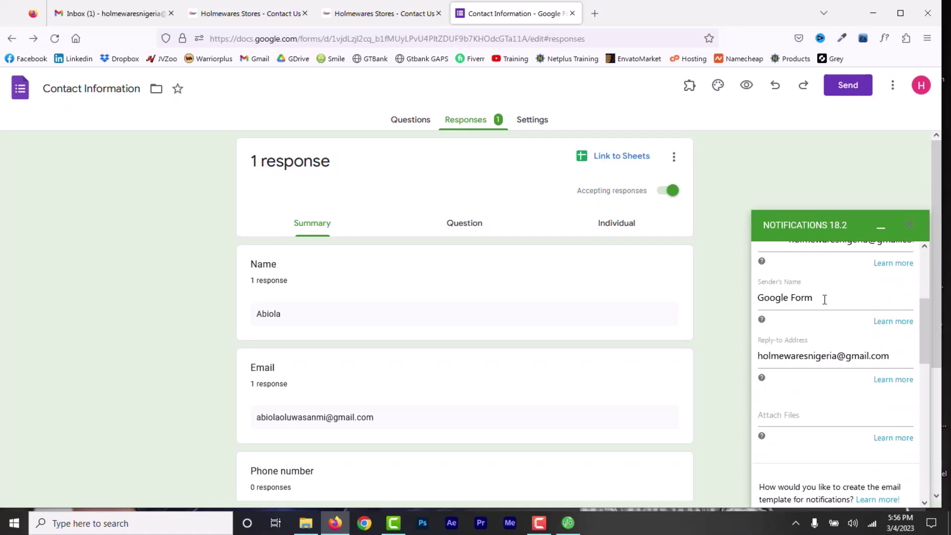
pyautogui.moveTo(825, 300); pyautogui.dragTo(750, 297)
pyautogui.write('Hom')
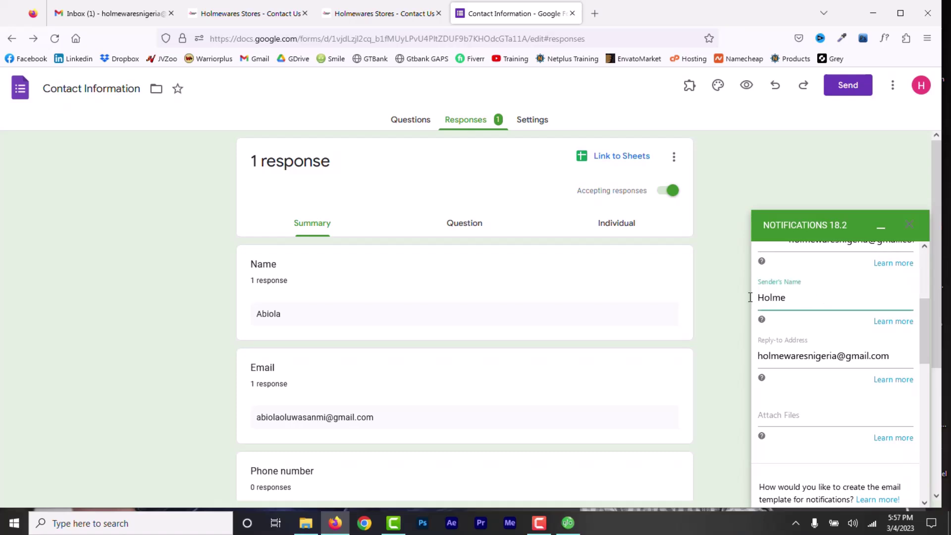
pyautogui.scroll(-10, 852, 320)
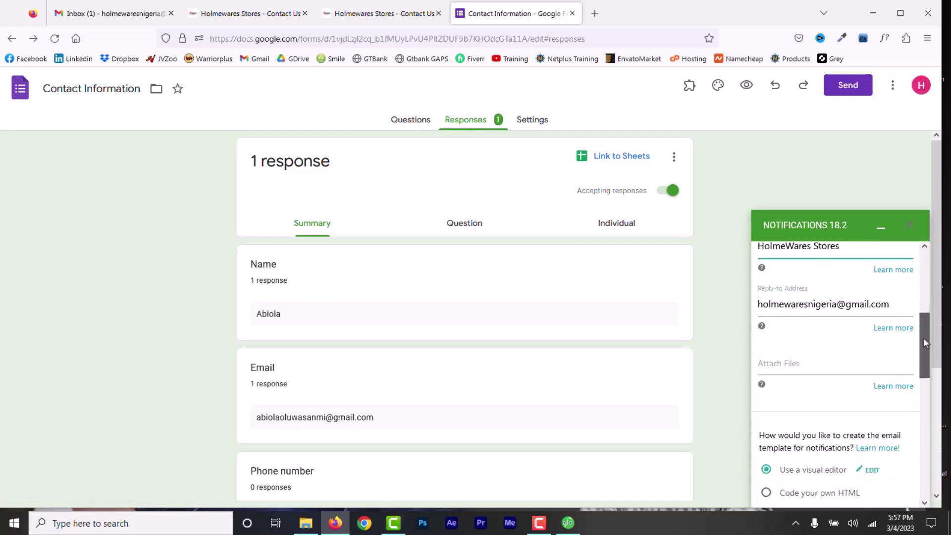
pyautogui.scroll(-2, 926, 458)
pyautogui.scroll(2, 842, 396)
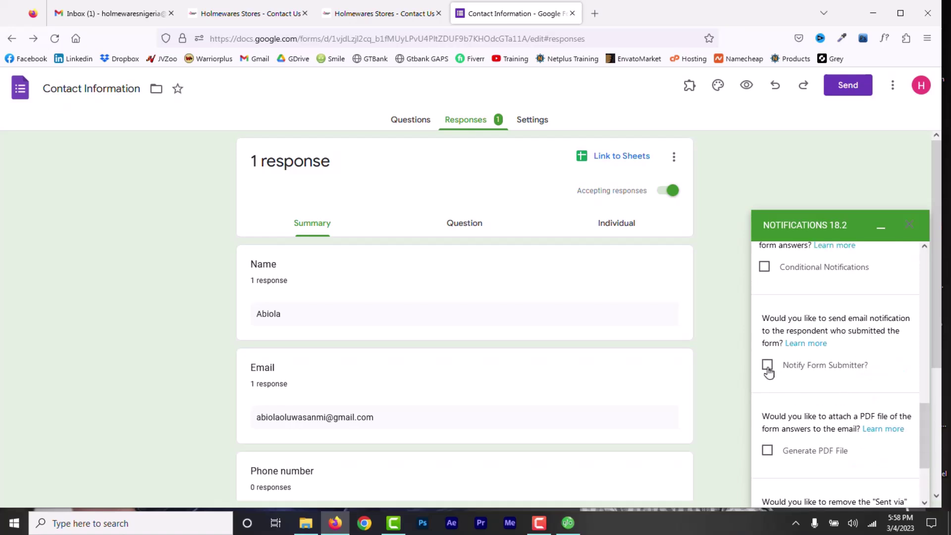
# - Also notify the form submitter using the Email question, and save the rule
pyautogui.click(768, 367)
pyautogui.moveTo(938, 374); pyautogui.dragTo(941, 389)
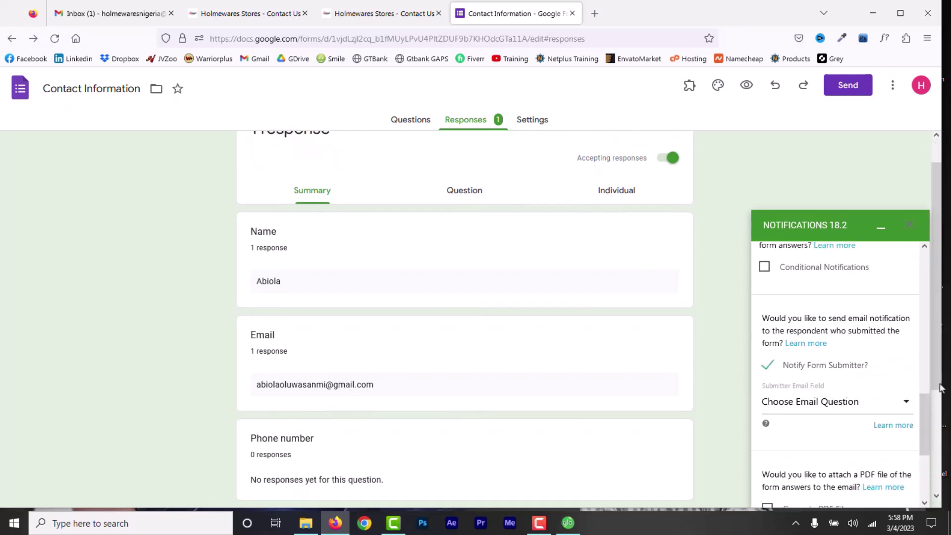
pyautogui.click(907, 406)
pyautogui.click(803, 467)
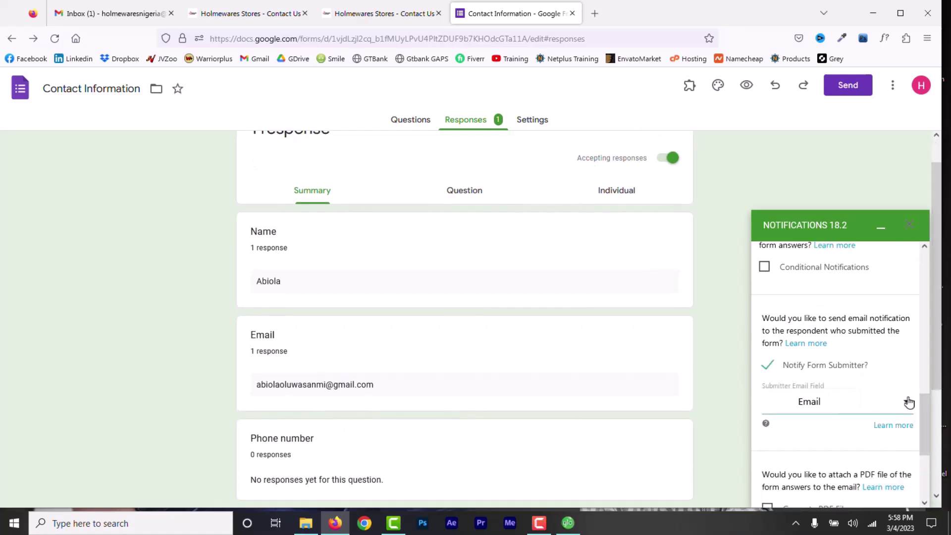
pyautogui.scroll(-3, 925, 426)
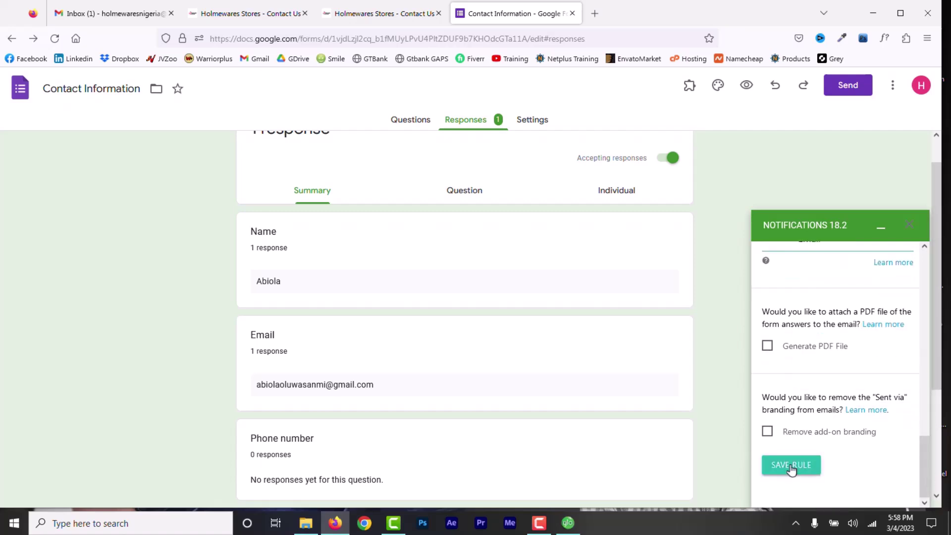
pyautogui.click(791, 466)
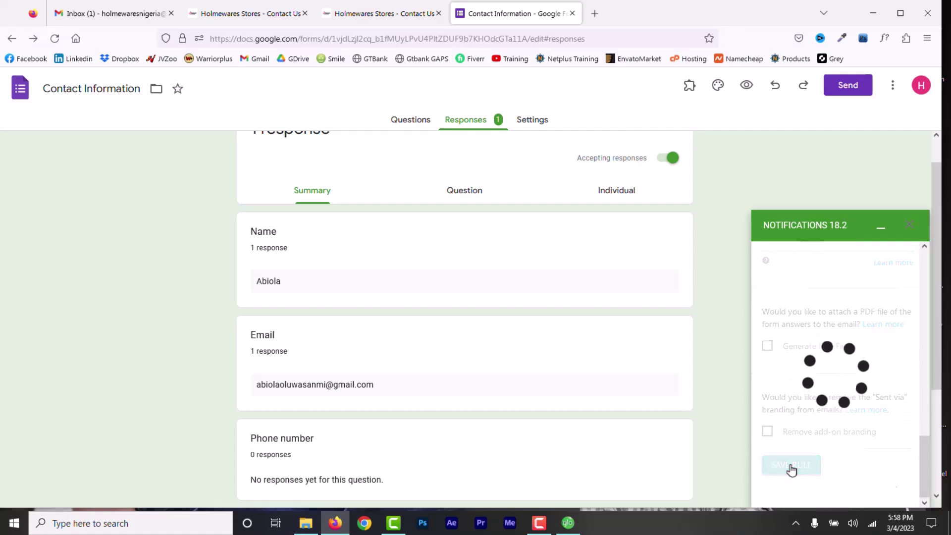
pyautogui.scroll(-2, 791, 469)
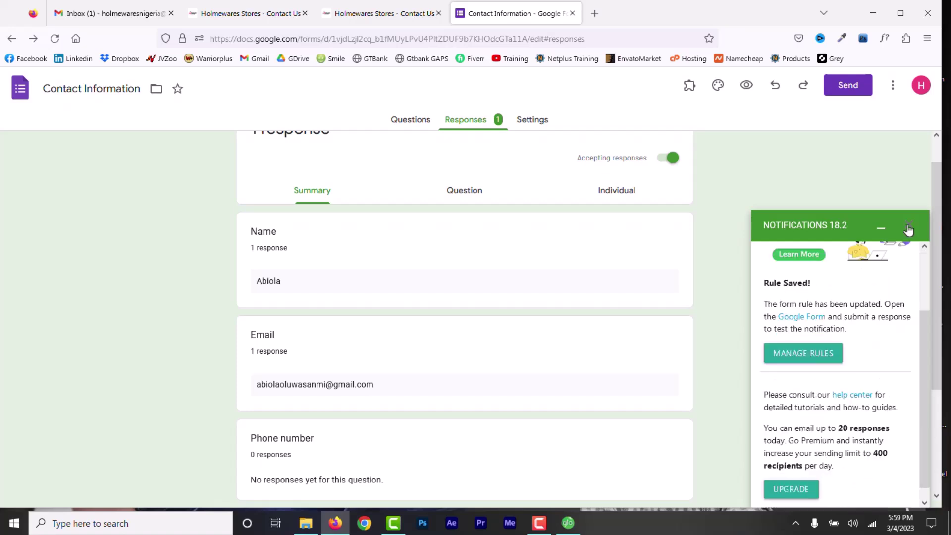
# - Submit the embedded form with a name, e-mail and a top-loading washing machine price question
pyautogui.click(403, 18)
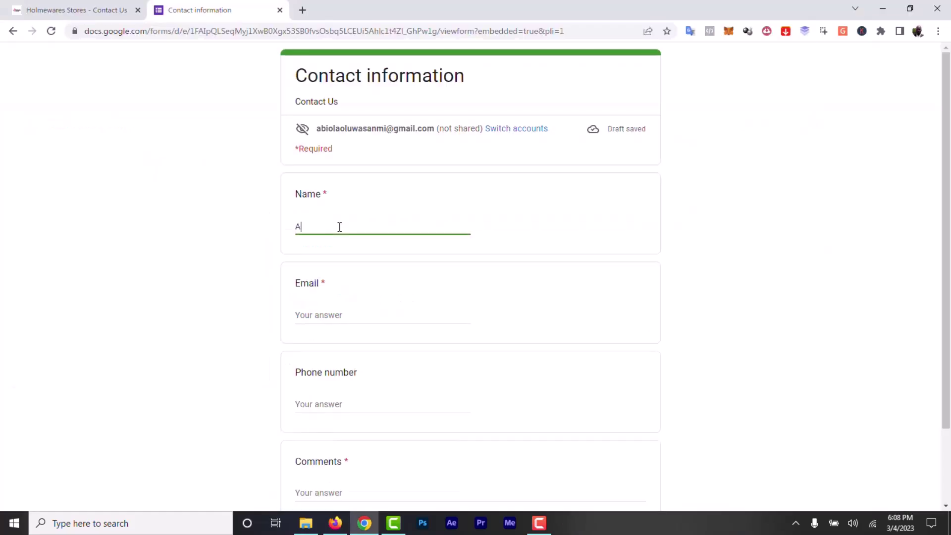
pyautogui.write('biola')
pyautogui.click(349, 314)
pyautogui.scroll(-2, 342, 356)
pyautogui.click(332, 402)
pyautogui.write('Just wanted to ask how much is a')
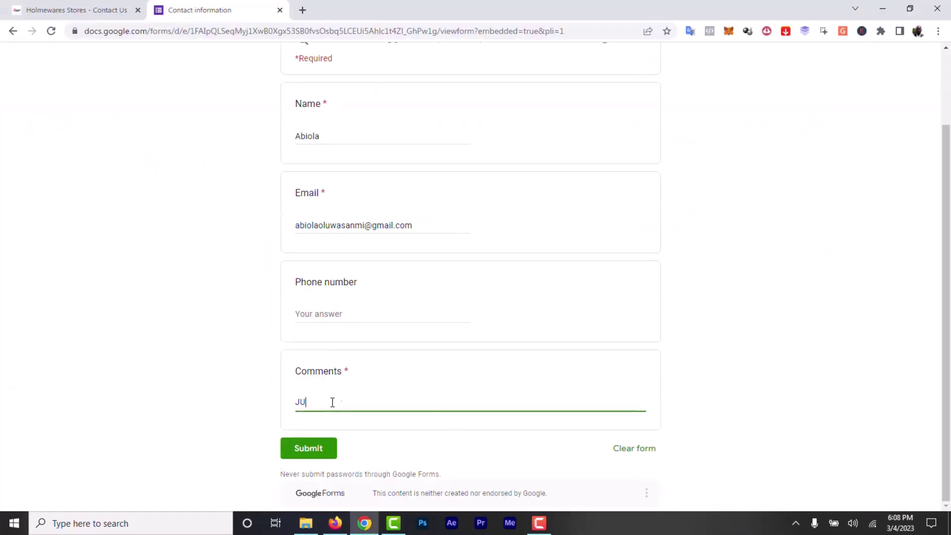
pyautogui.write(' top lo')
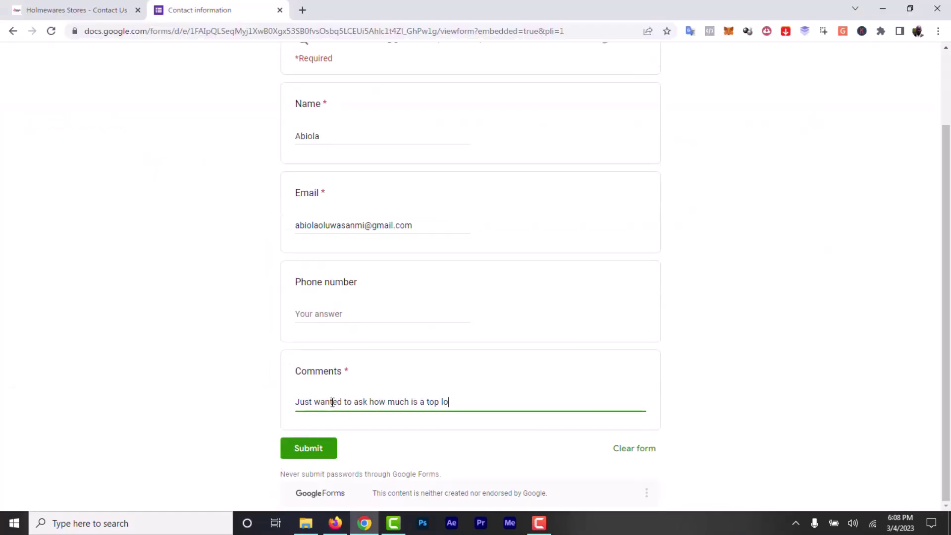
pyautogui.write('ading washing machine and how much it will cost to get it to my location')
pyautogui.click(319, 462)
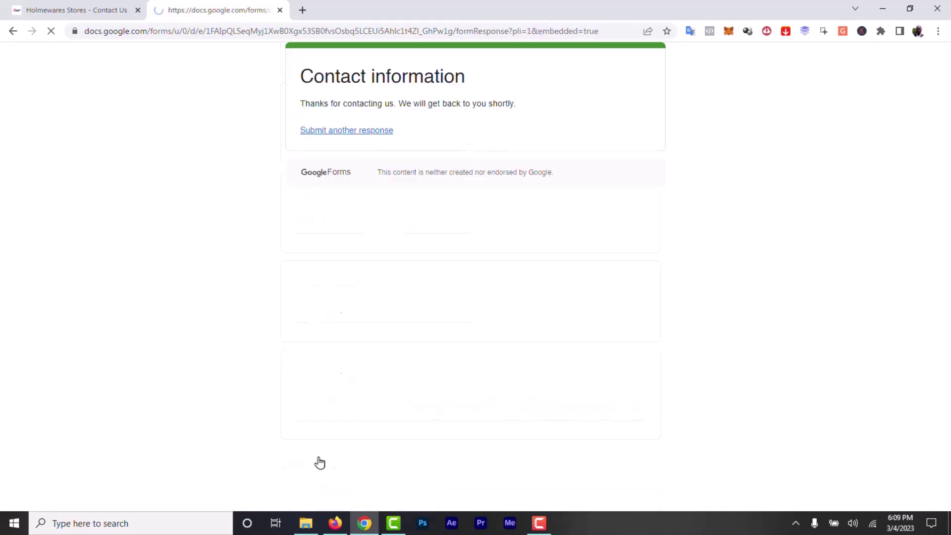
# - Reply to the submitter on the form response notification: 'Ok. Good.. I will get back to you soon.'
pyautogui.click(335, 522)
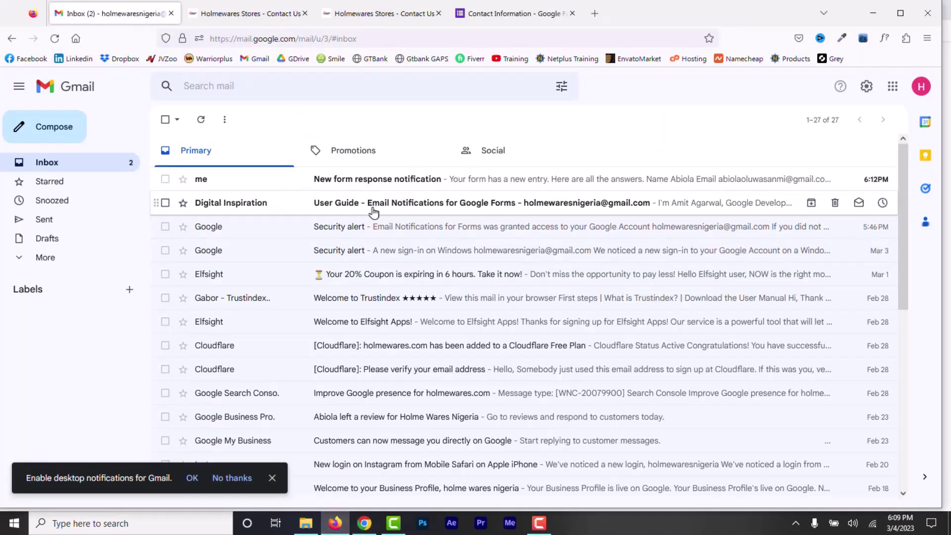
pyautogui.click(395, 184)
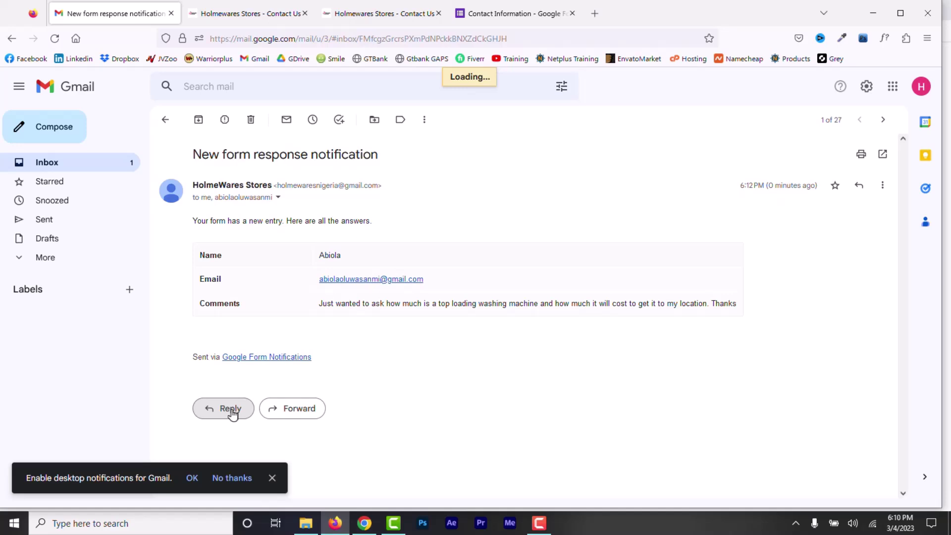
pyautogui.click(230, 409)
pyautogui.click(349, 367)
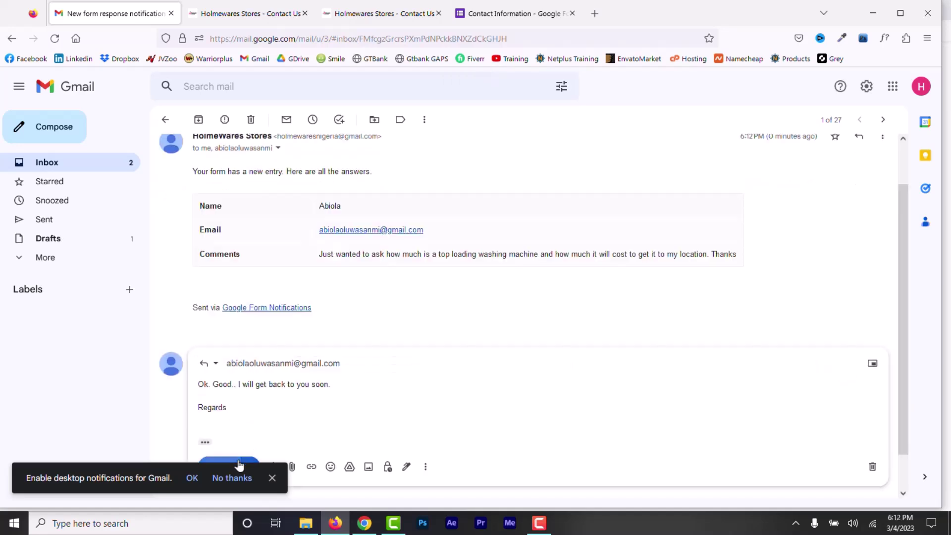
pyautogui.click(239, 465)
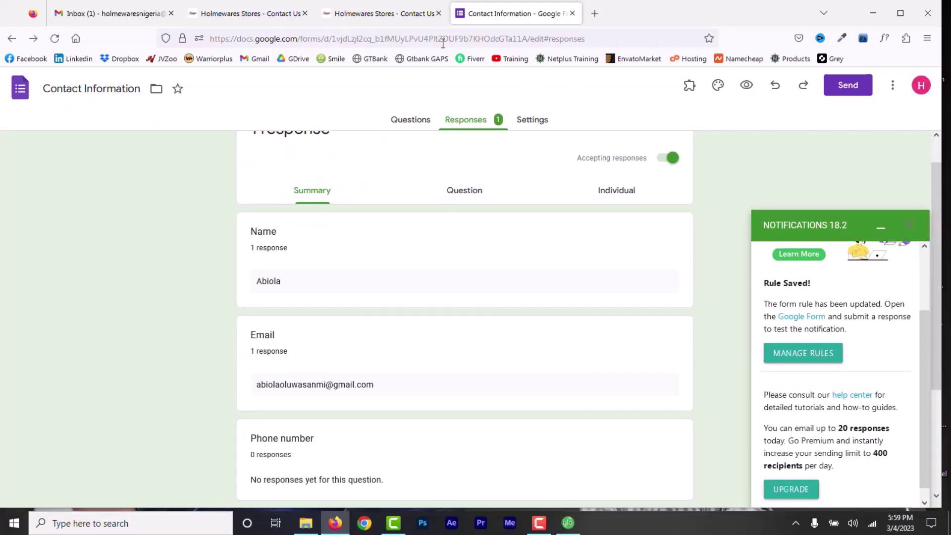
# - Return to the 'Holmewares Stores - Contact Us' browser tab showing the empty Contact information form
pyautogui.click(404, 15)
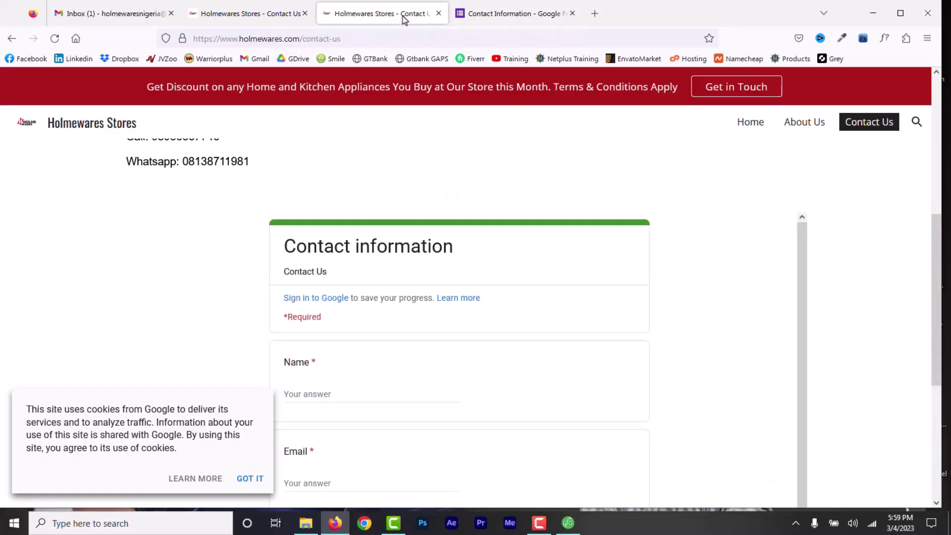